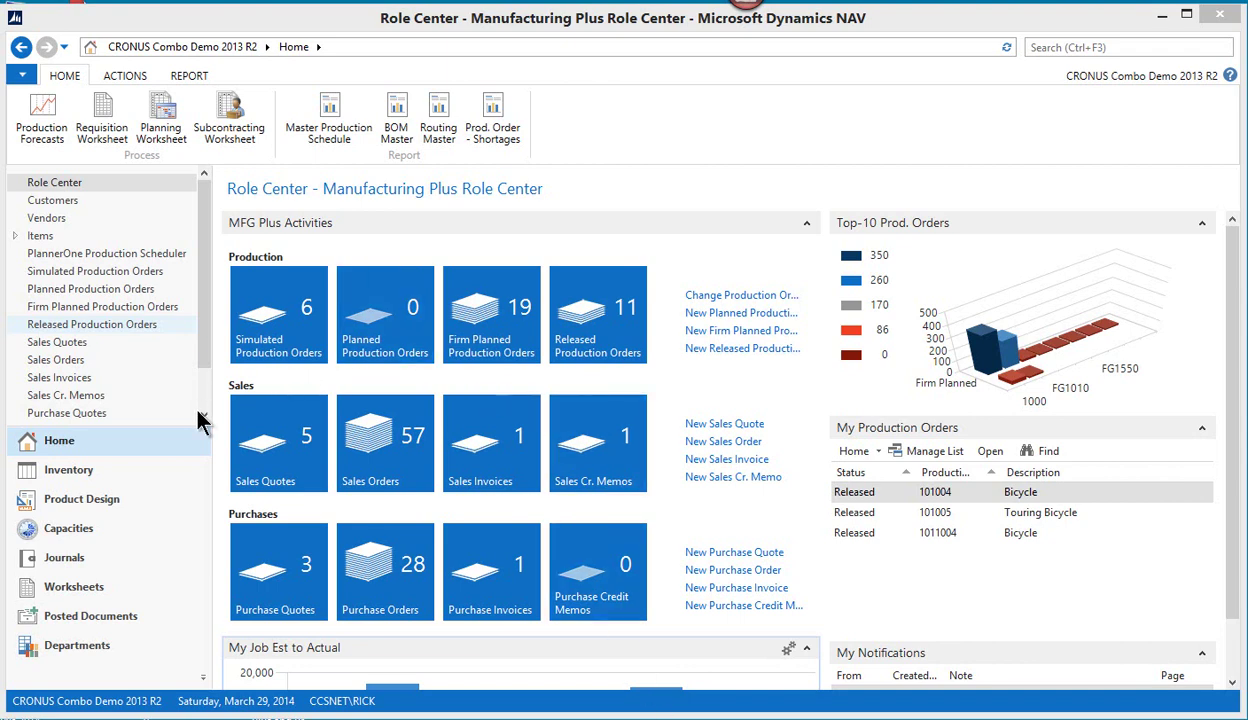
Step: Go from the Manufacturing Plus Role Center to the Sales Orders list
{"action": "left_click", "coordinate": [68, 362]}
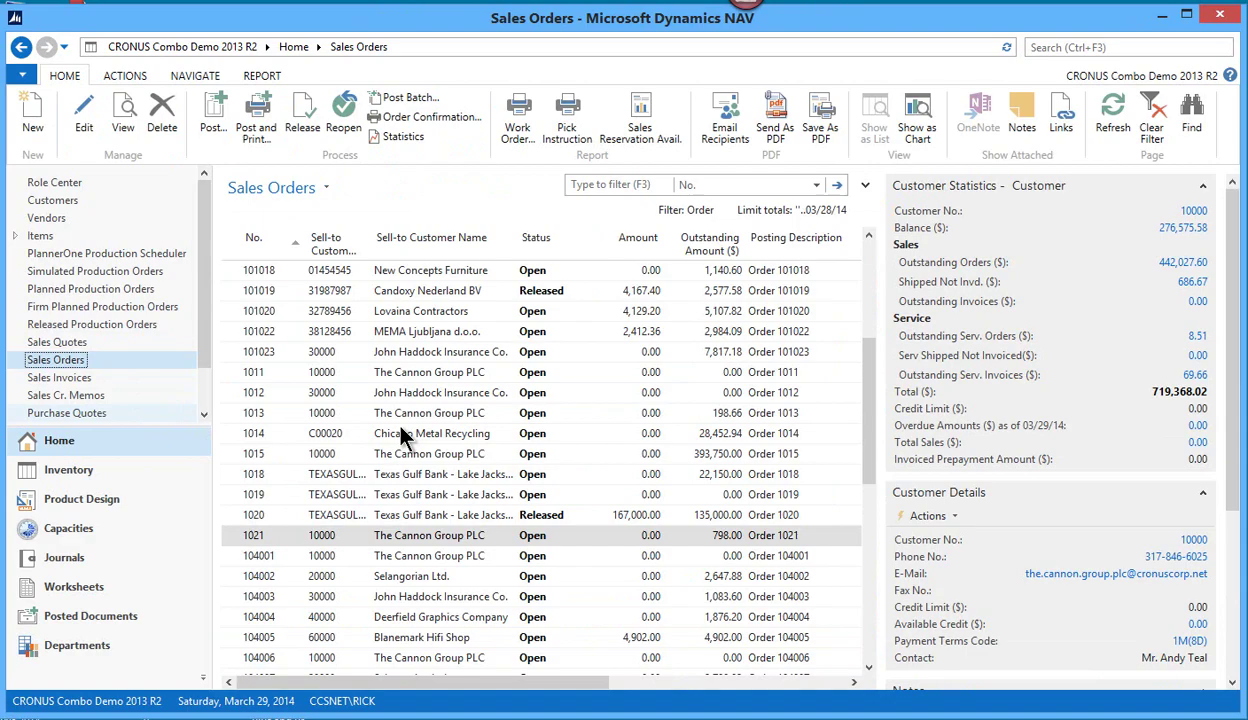
Step: Create sales order 1022 for customer 10000, The Cannon Group PLC, and dismiss its shipping note
{"action": "left_click", "coordinate": [33, 112]}
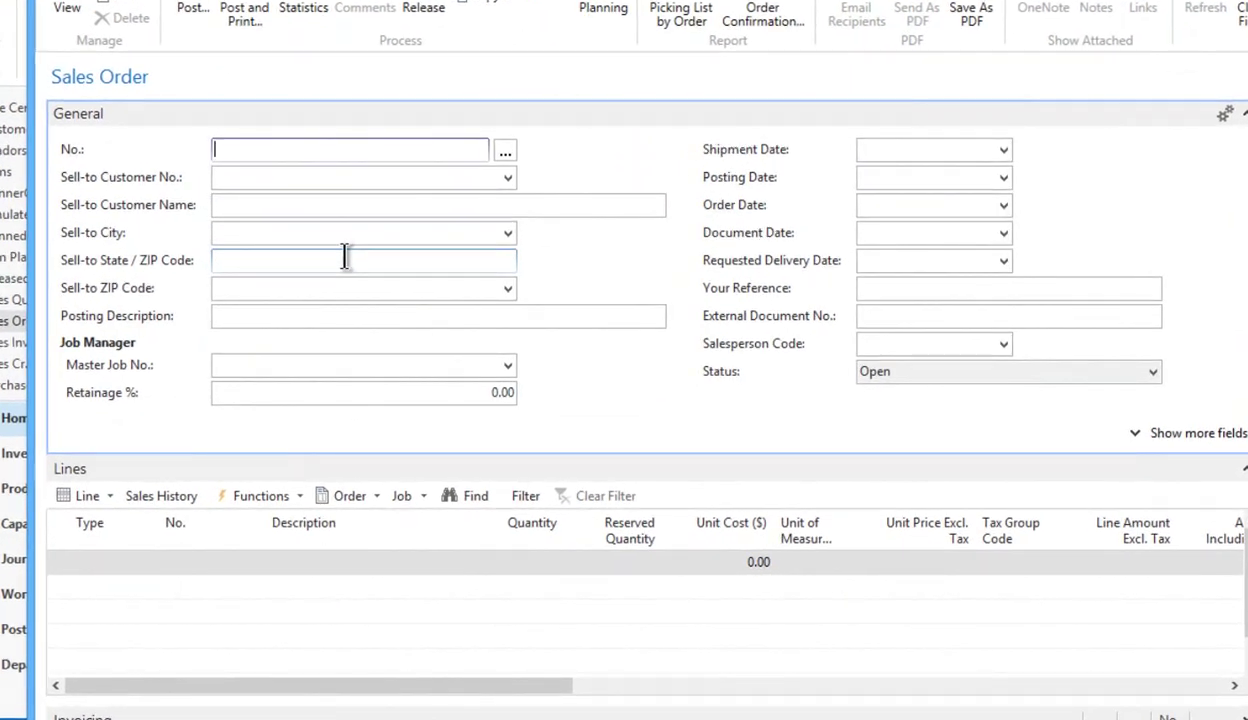
{"action": "key", "text": "Tab"}
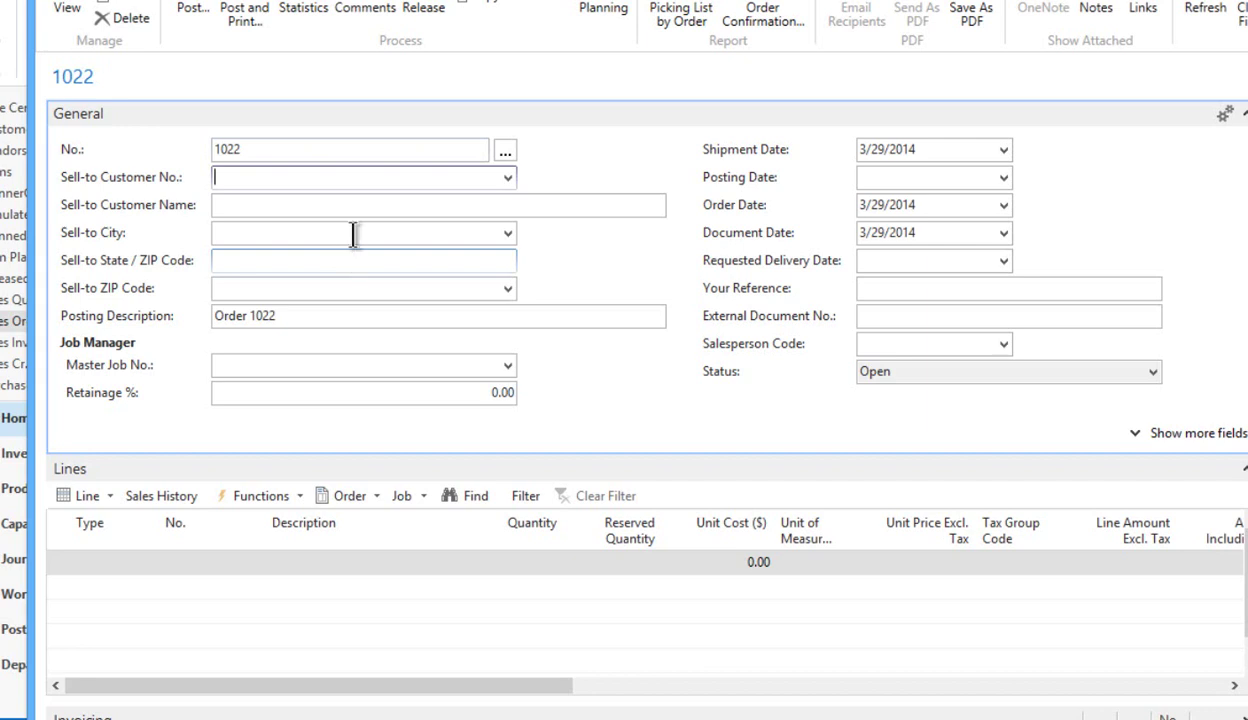
{"action": "left_click", "coordinate": [503, 172]}
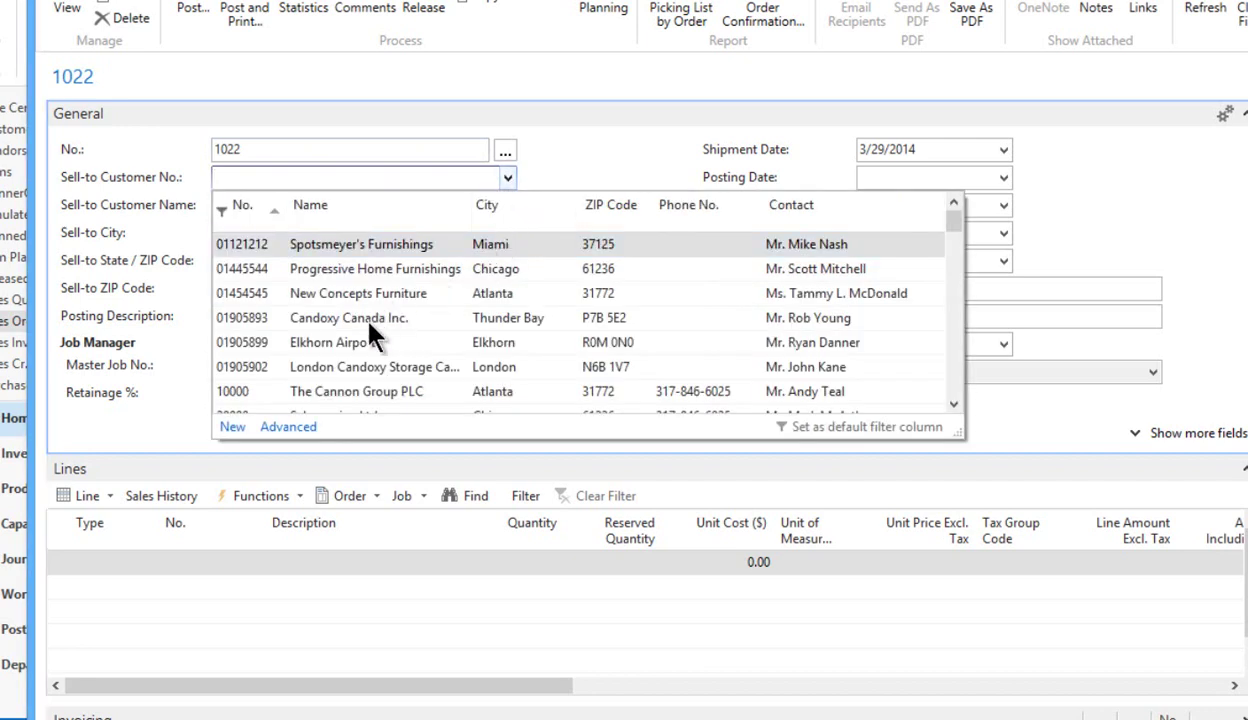
{"action": "left_click", "coordinate": [342, 391]}
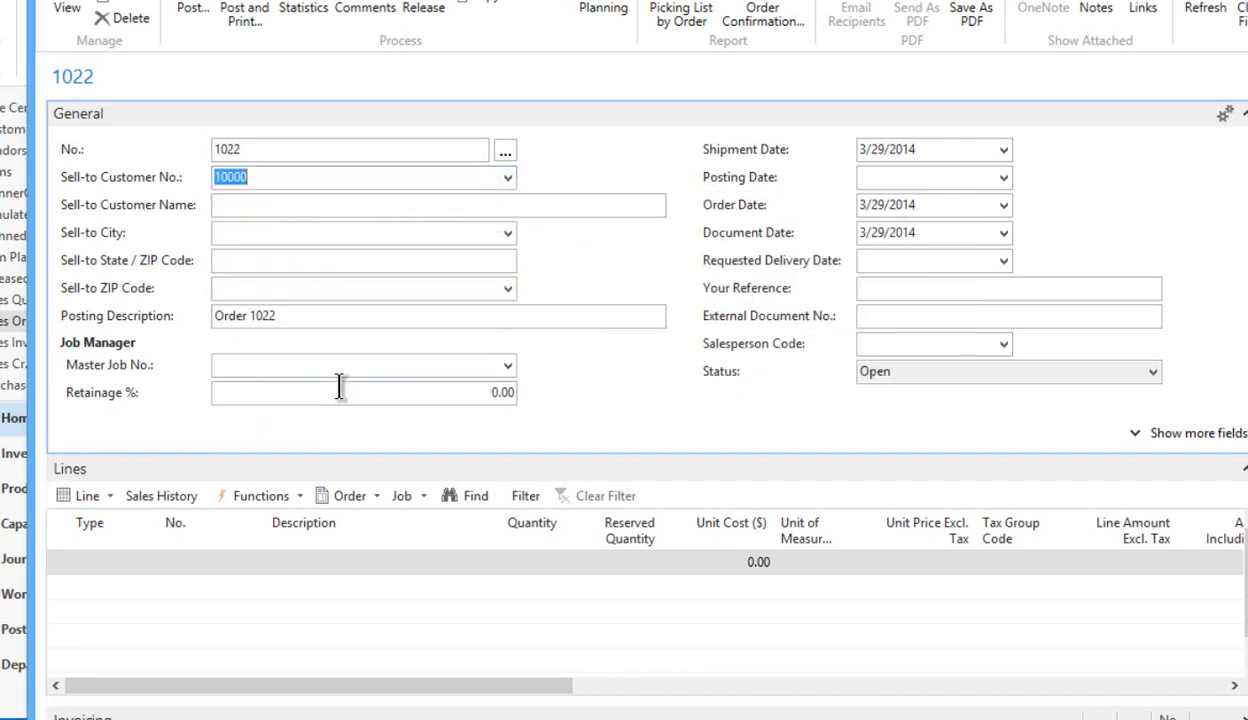
{"action": "left_click", "coordinate": [290, 232]}
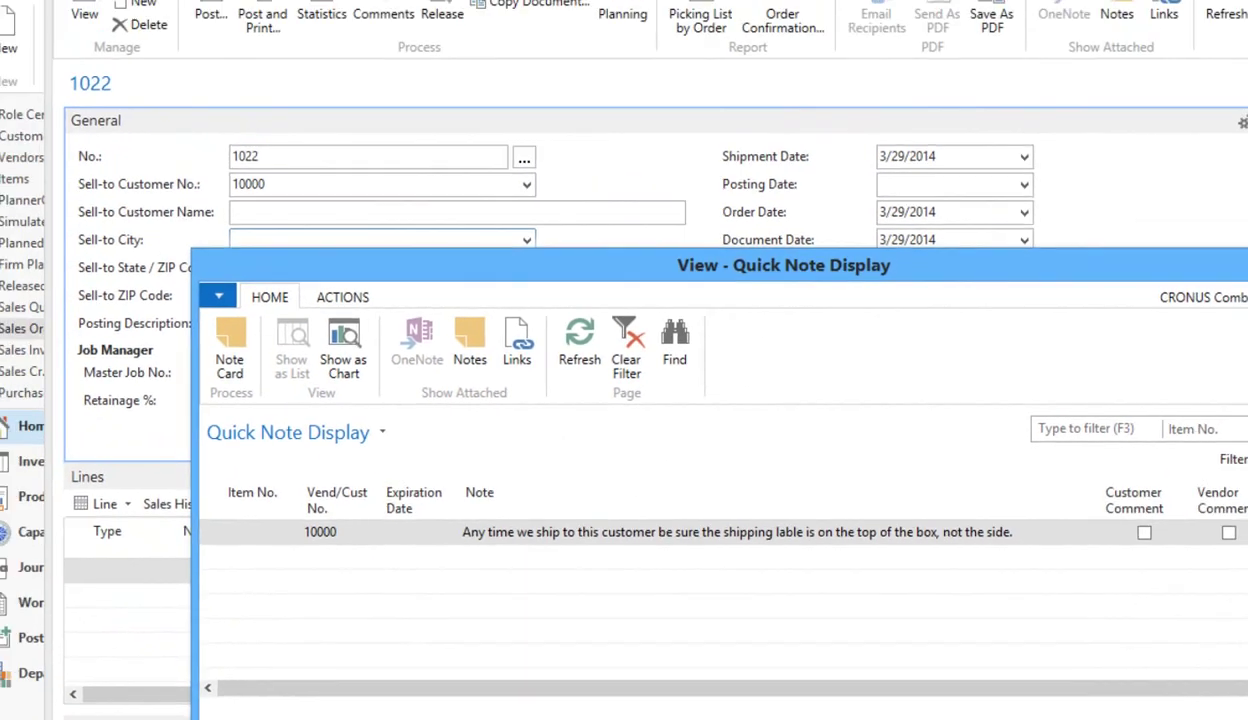
{"action": "left_click", "coordinate": [1212, 708]}
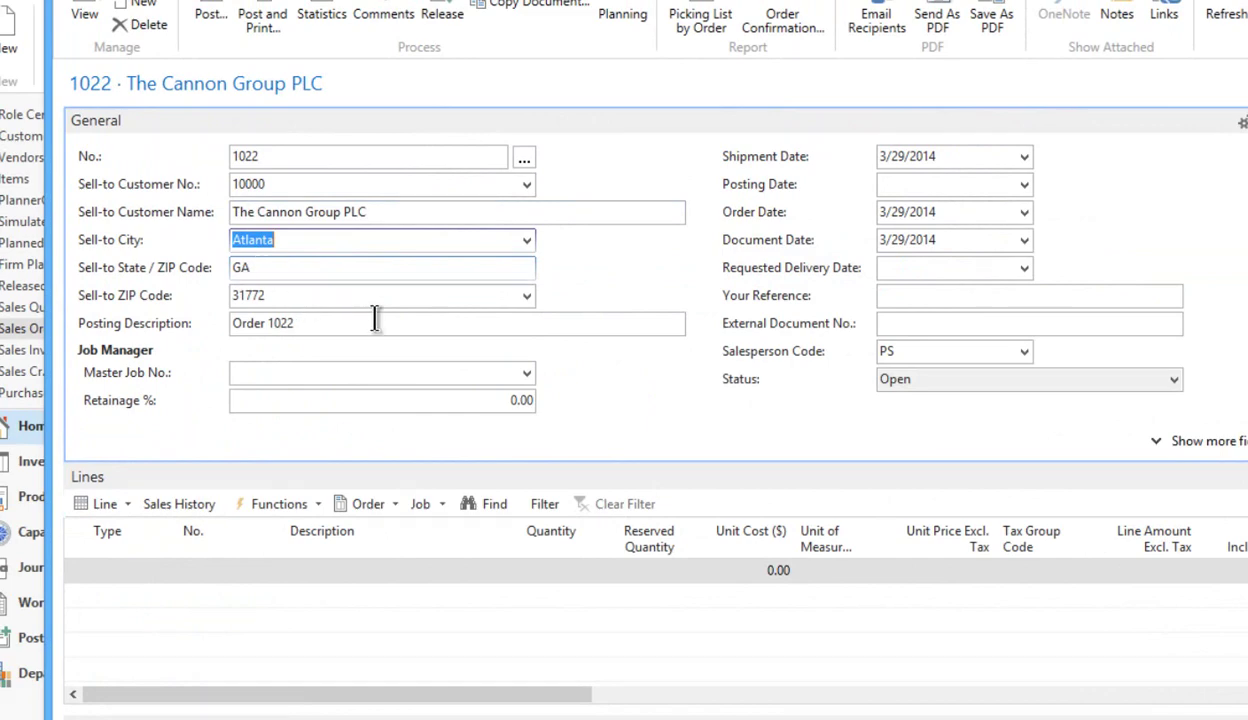
Step: Pick April 17, 2014 as the shipment date from the calendar
{"action": "left_click", "coordinate": [985, 160]}
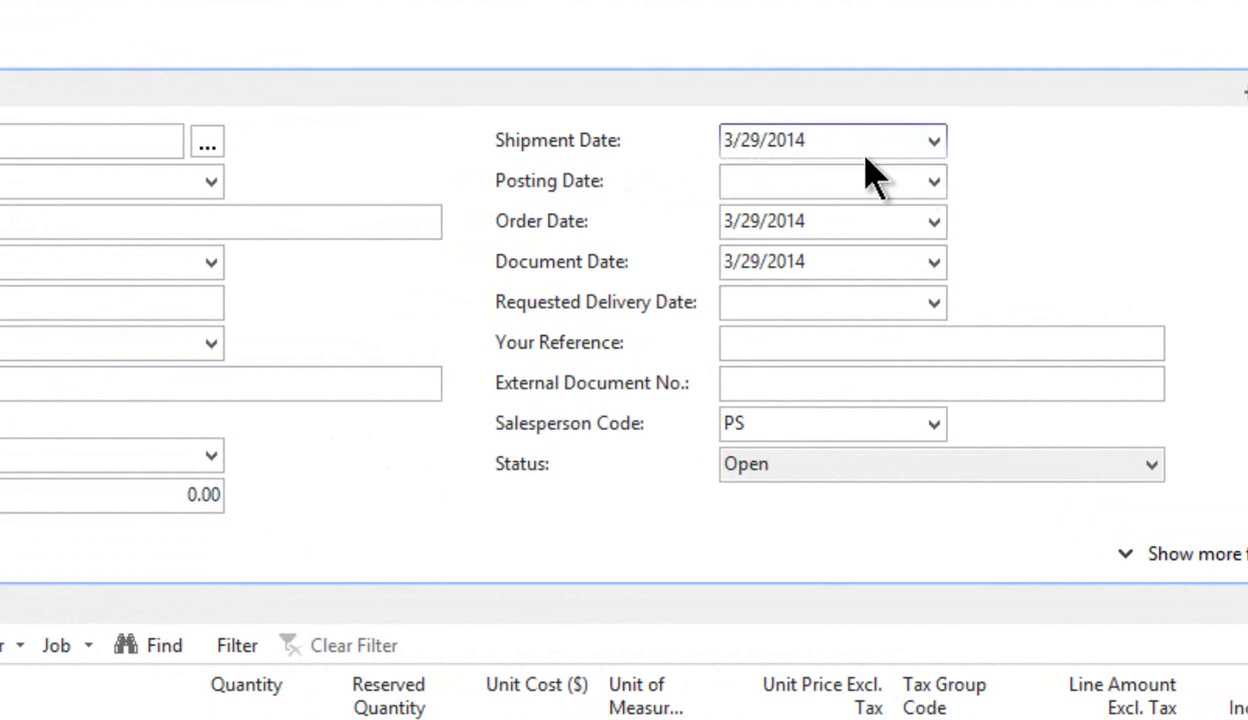
{"action": "left_click", "coordinate": [934, 141]}
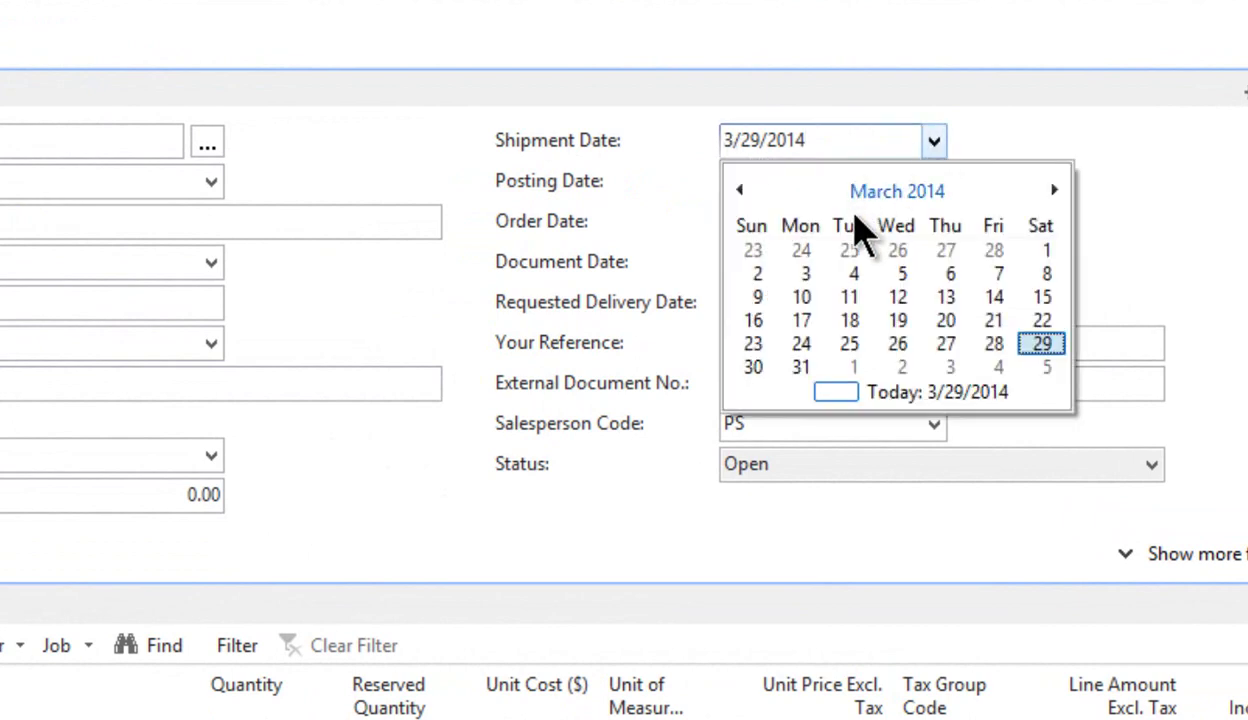
{"action": "left_click", "coordinate": [1054, 189]}
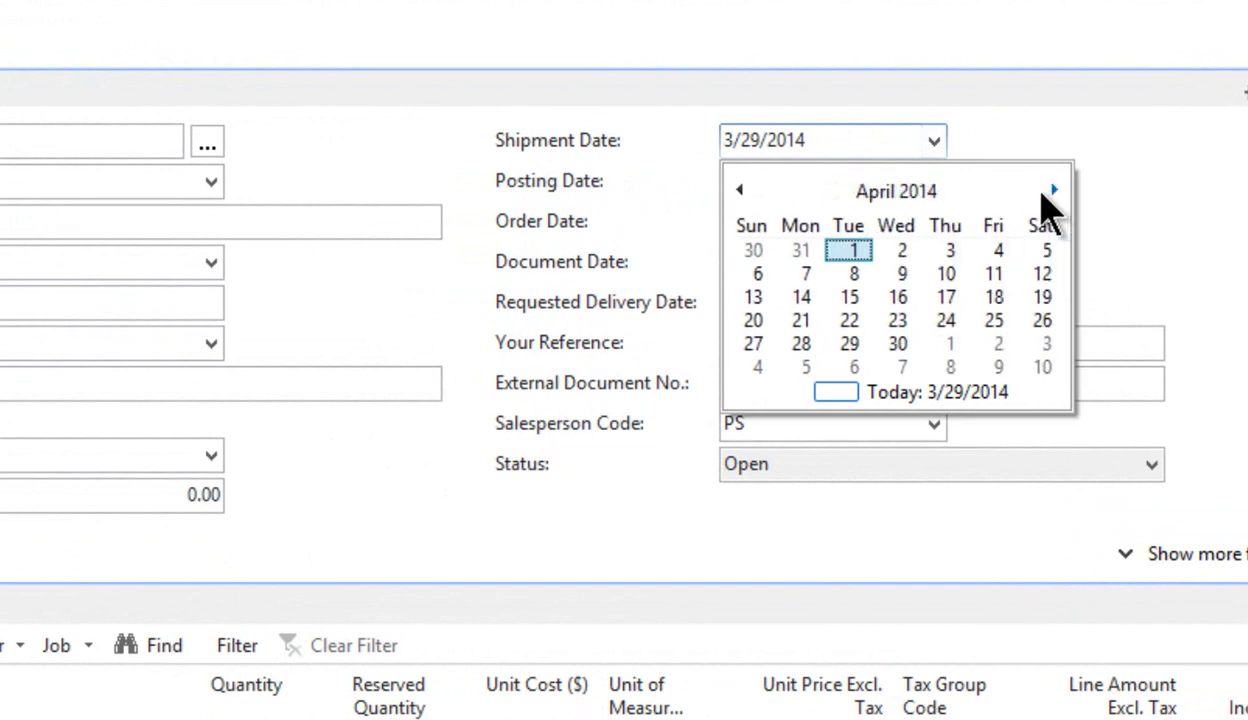
{"action": "left_click", "coordinate": [949, 298]}
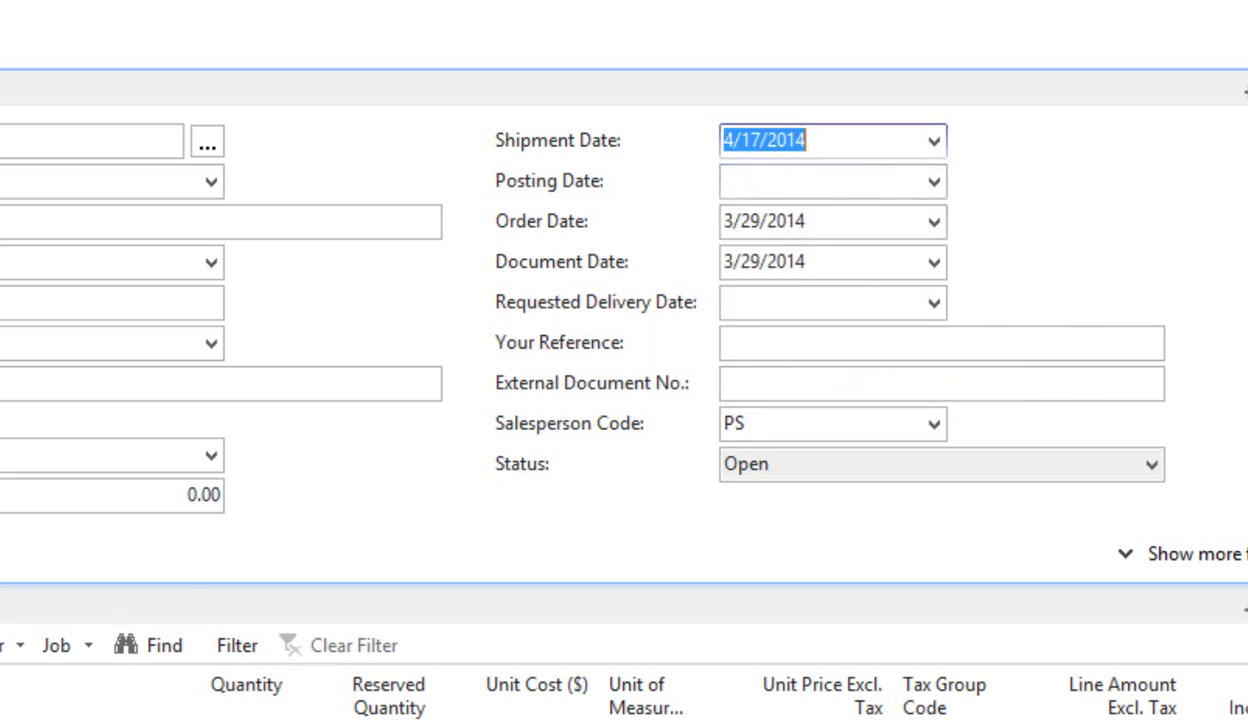
{"action": "left_click", "coordinate": [530, 700]}
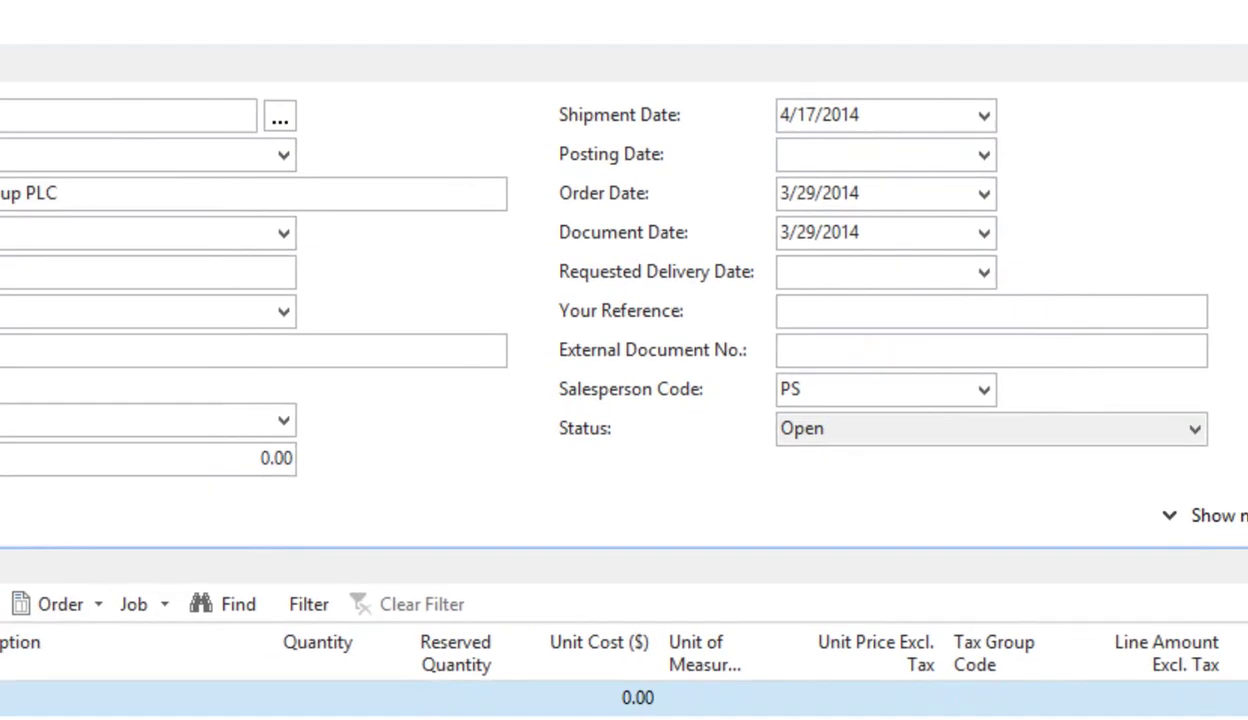
Step: Add a line for 100 of item FG808 and accept the low-inventory warning
{"action": "left_click", "coordinate": [132, 578]}
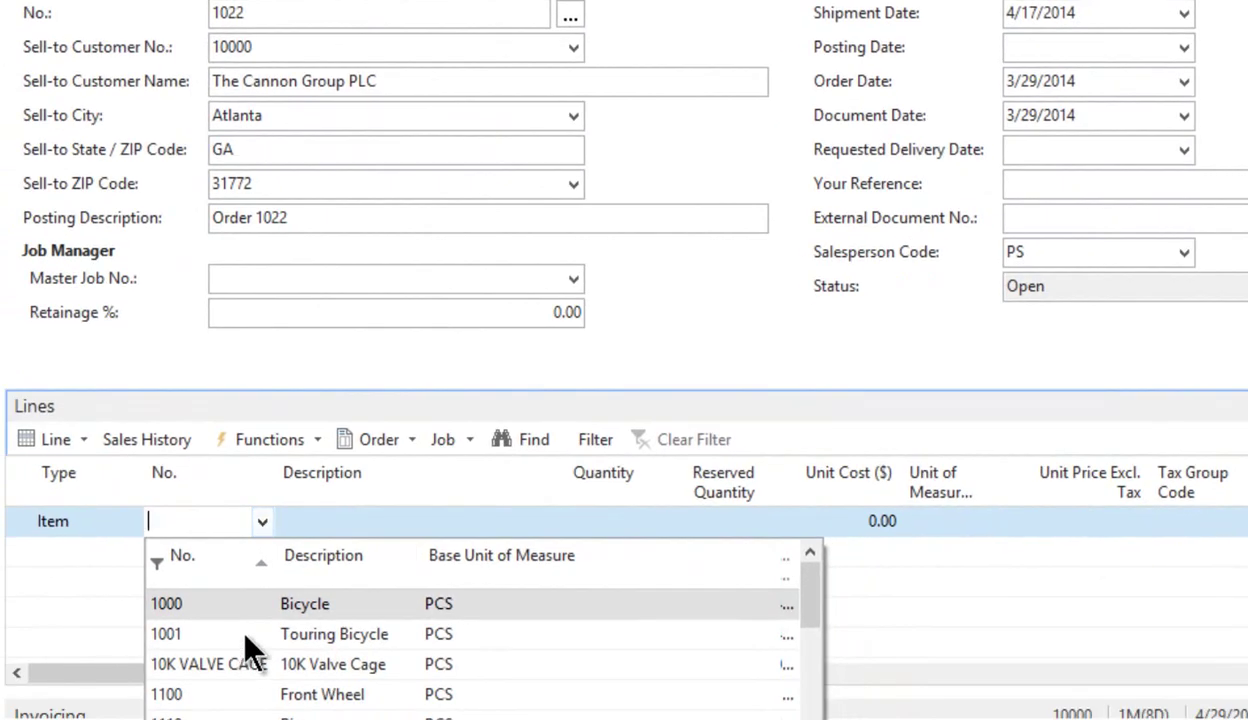
{"action": "type", "text": "fg80"}
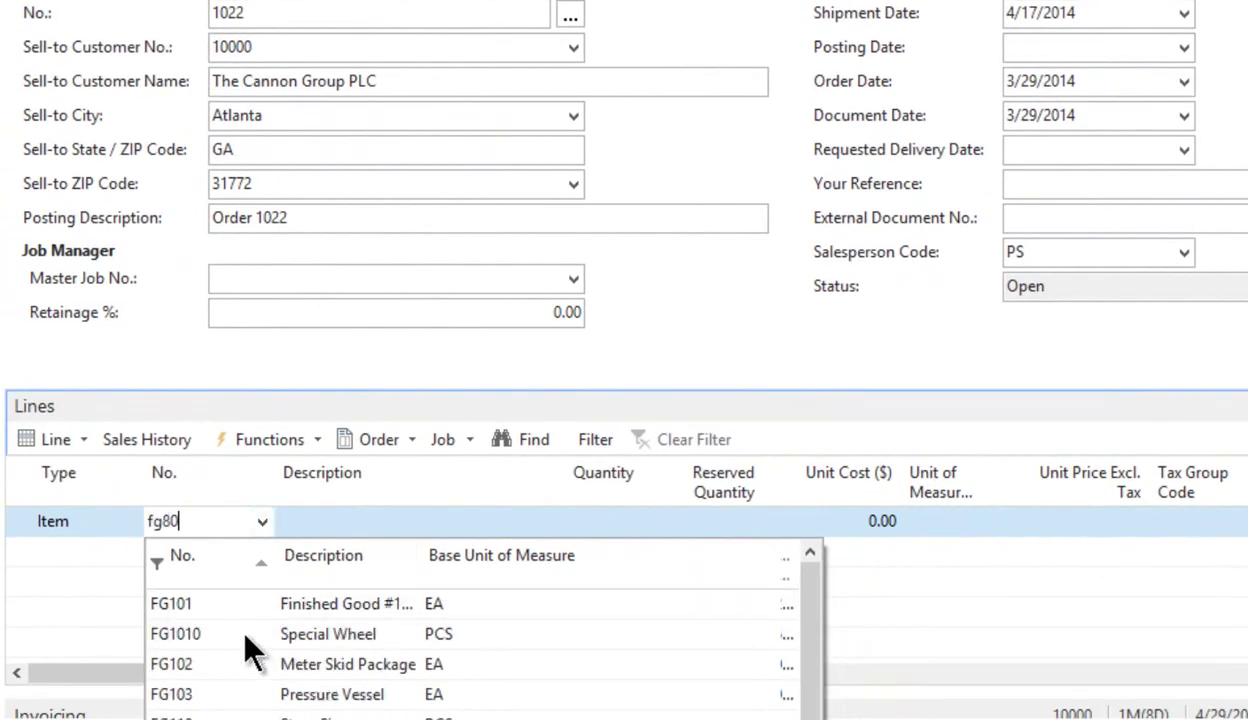
{"action": "type", "text": "8"}
{"action": "key", "text": "Tab"}
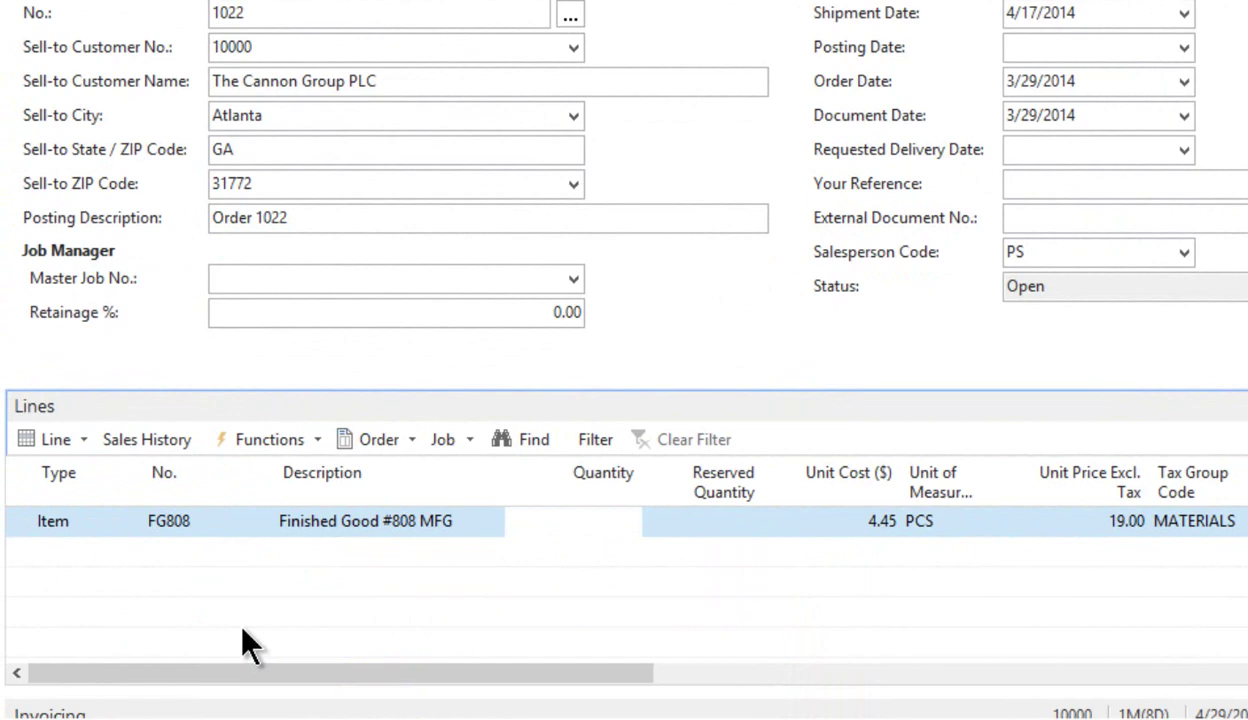
{"action": "type", "text": "100"}
{"action": "key", "text": "Tab"}
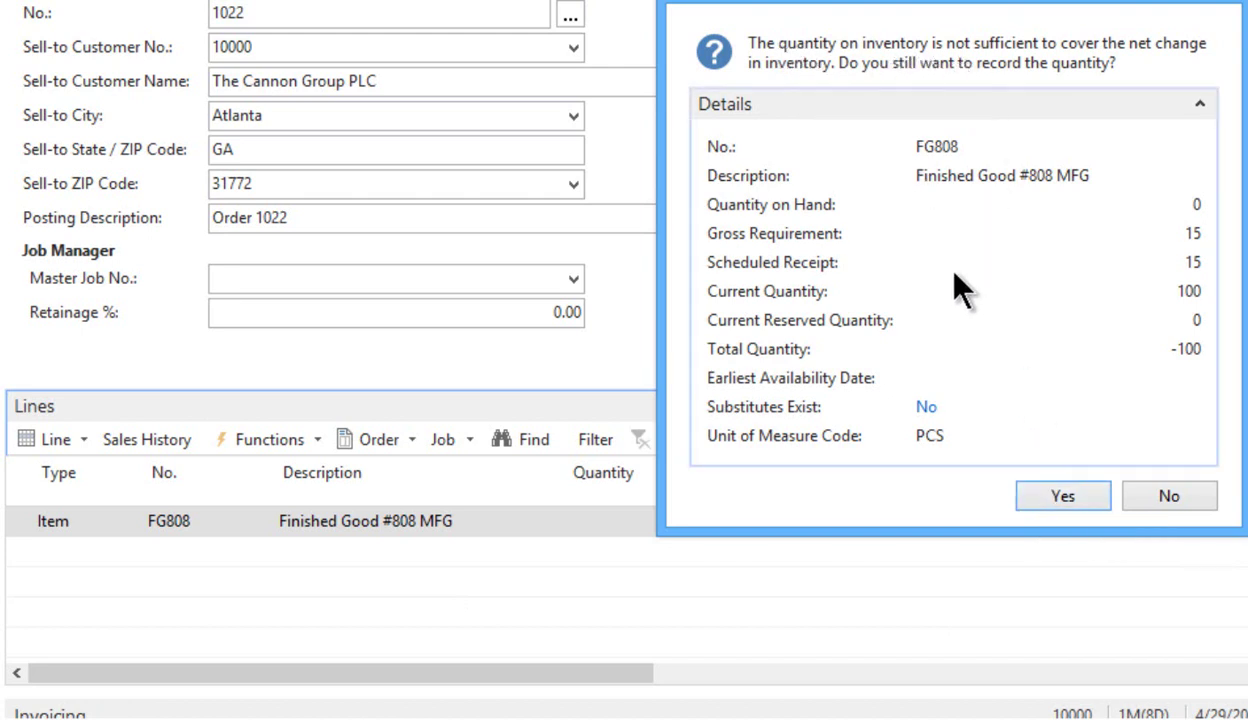
{"action": "left_click", "coordinate": [1063, 496]}
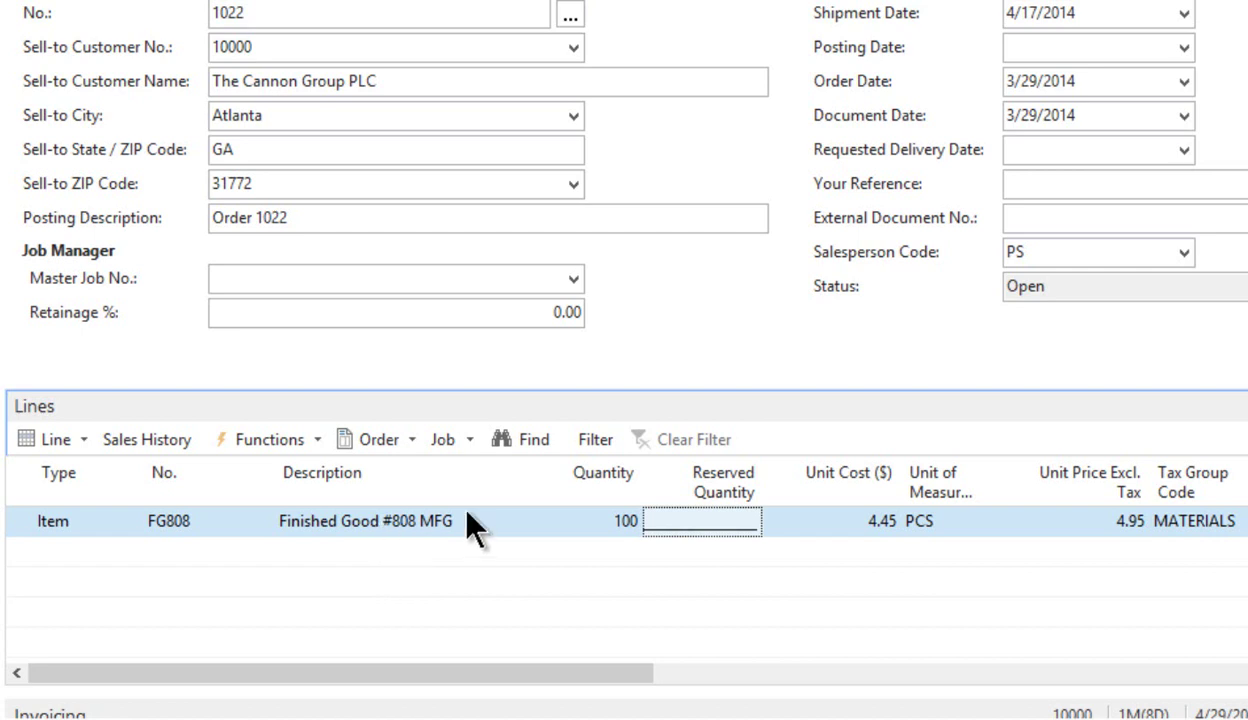
Step: Enter Your Reference 'Smith Delivery' and External Document No. 'PO 3929' in the order header
{"action": "left_click", "coordinate": [1052, 185]}
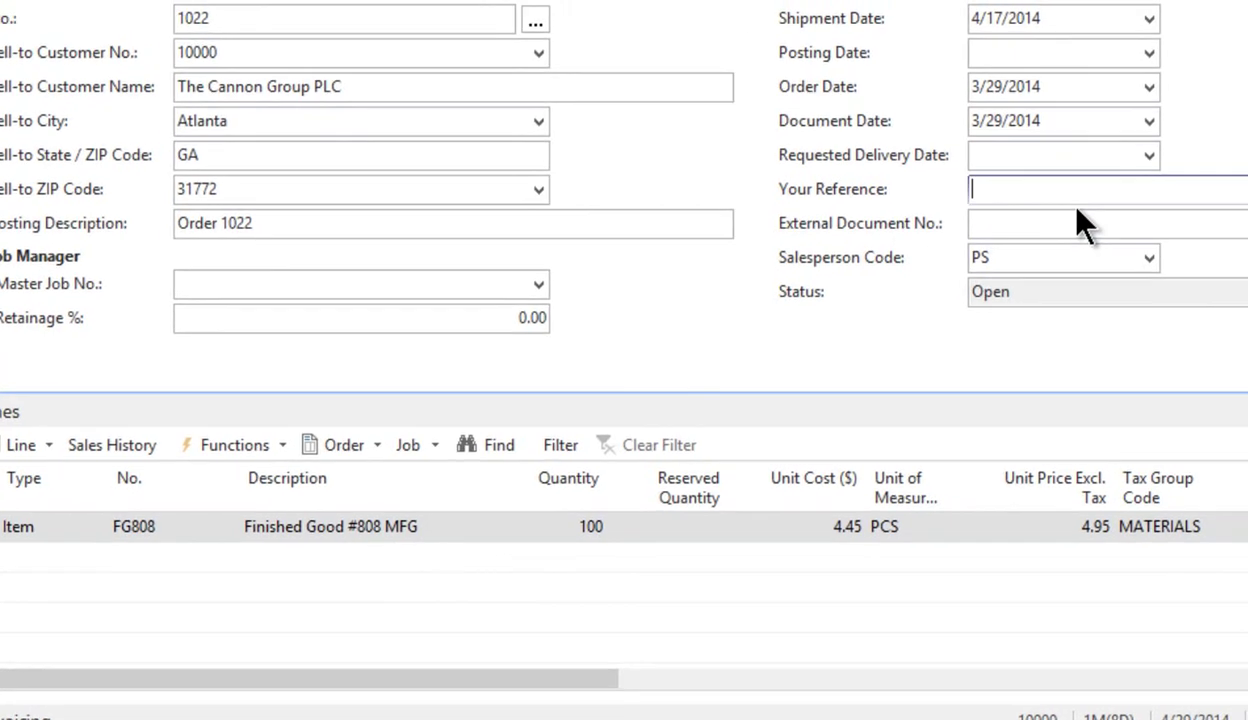
{"action": "type", "text": "S"}
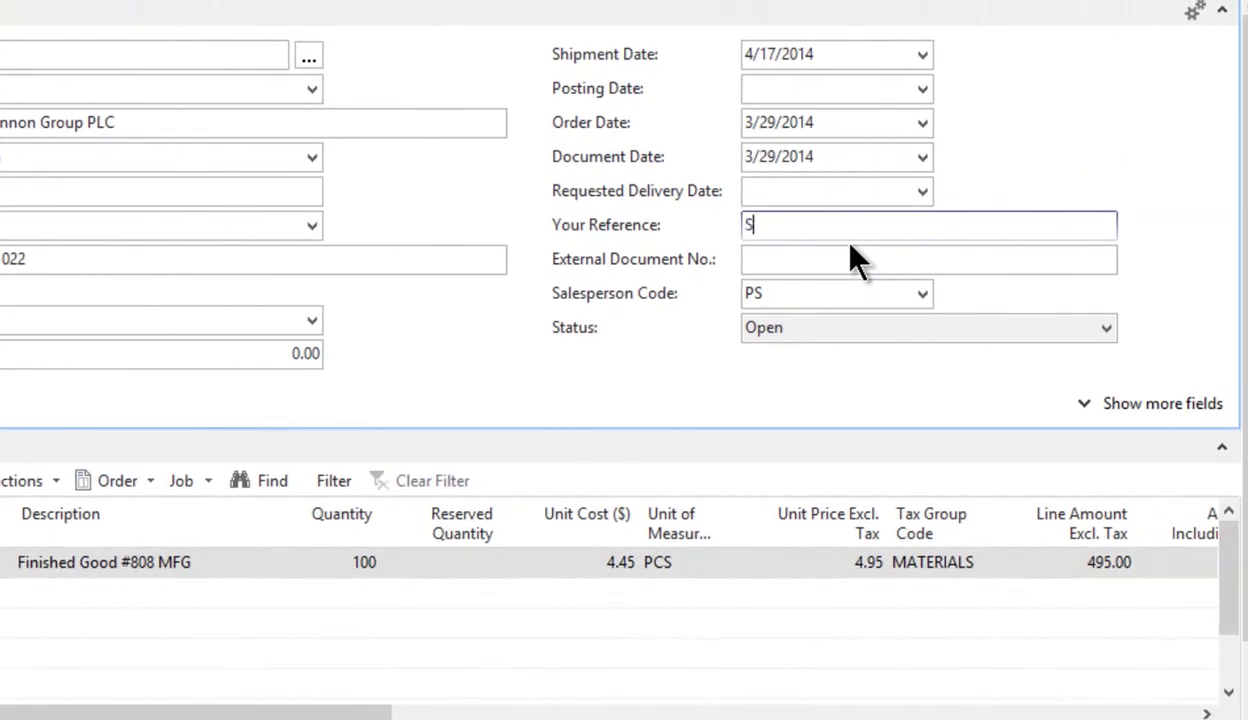
{"action": "type", "text": "mith De"}
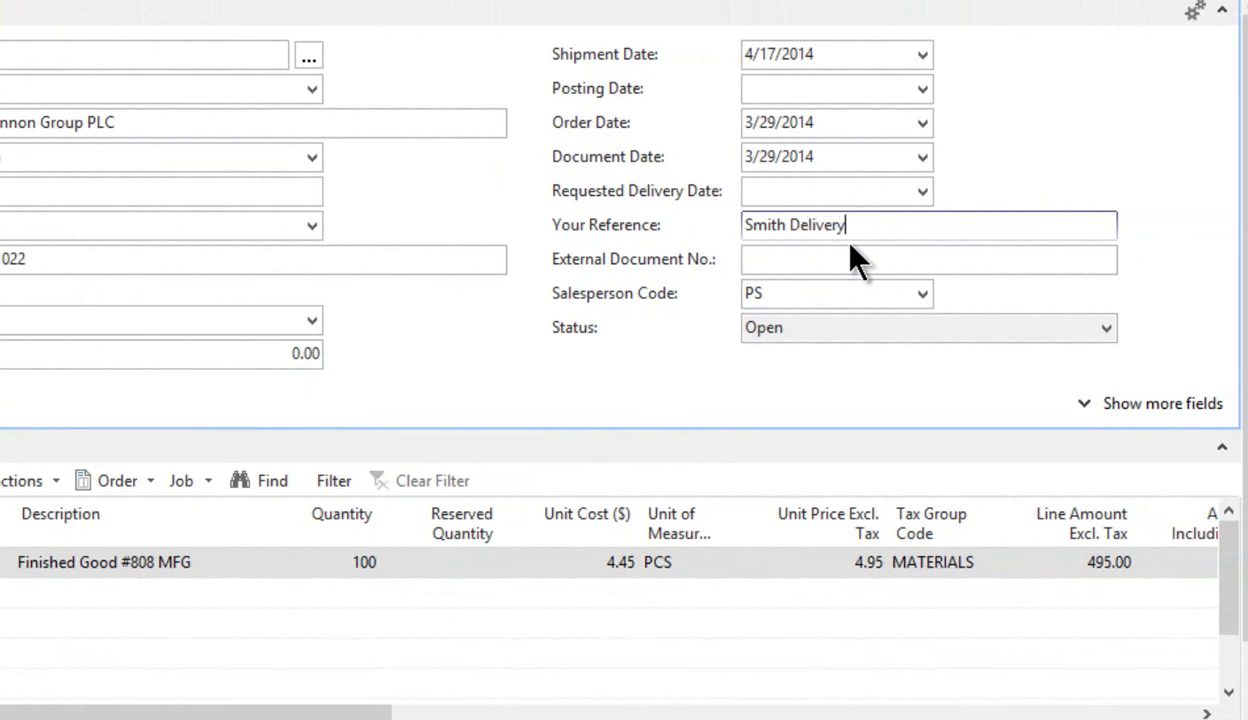
{"action": "type", "text": "livery"}
{"action": "key", "text": "Tab"}
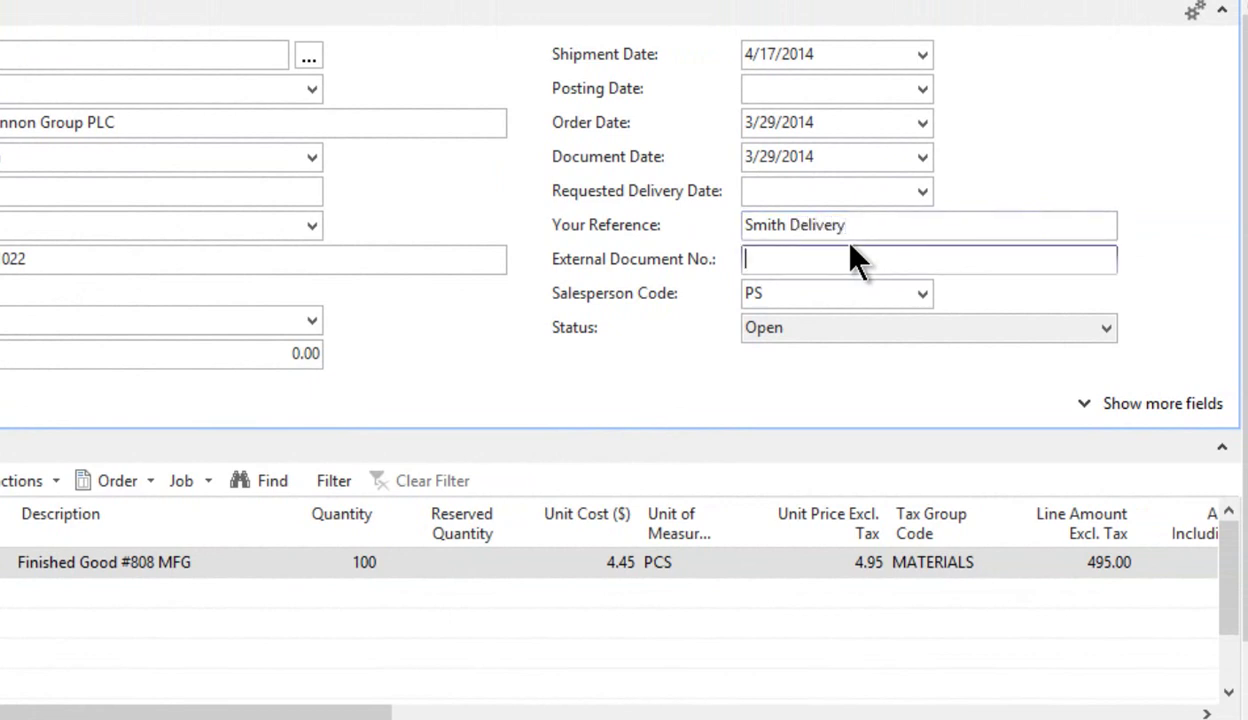
{"action": "type", "text": "PO 3929"}
{"action": "key", "text": "Tab"}
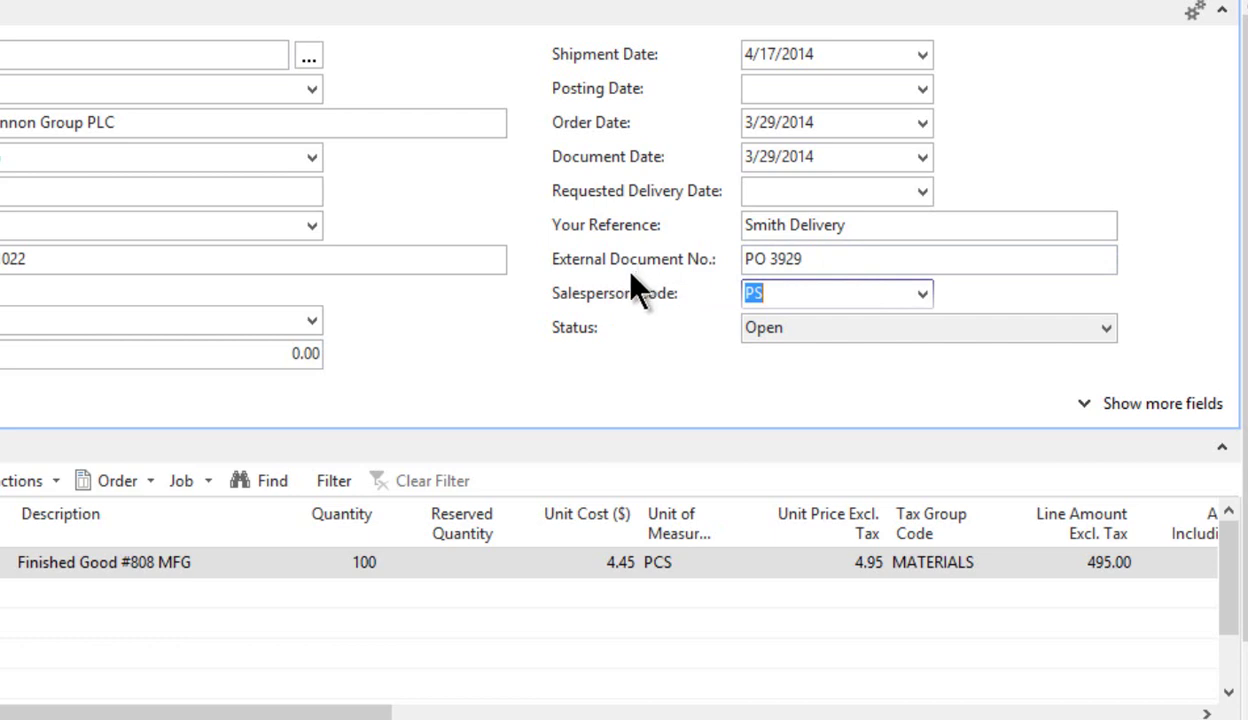
{"action": "left_click", "coordinate": [847, 258]}
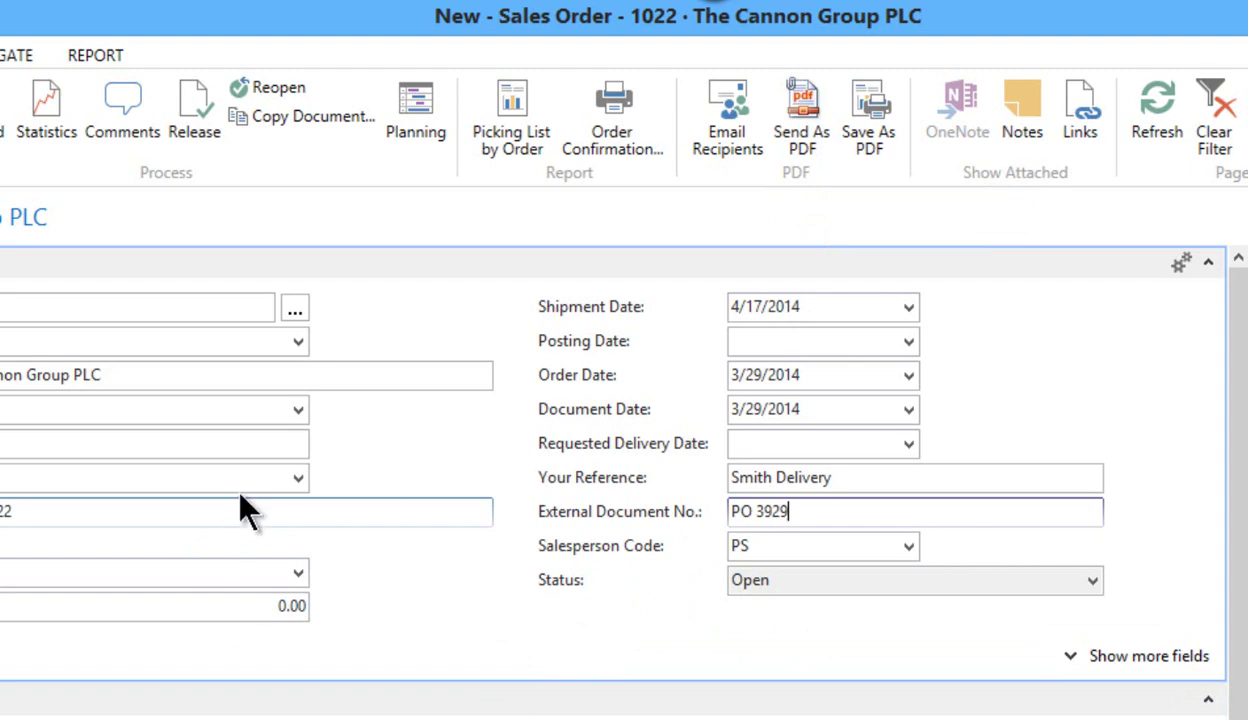
Step: From Sales Order Planning, create a firm planned item production order, numbered 101032
{"action": "left_click", "coordinate": [418, 112]}
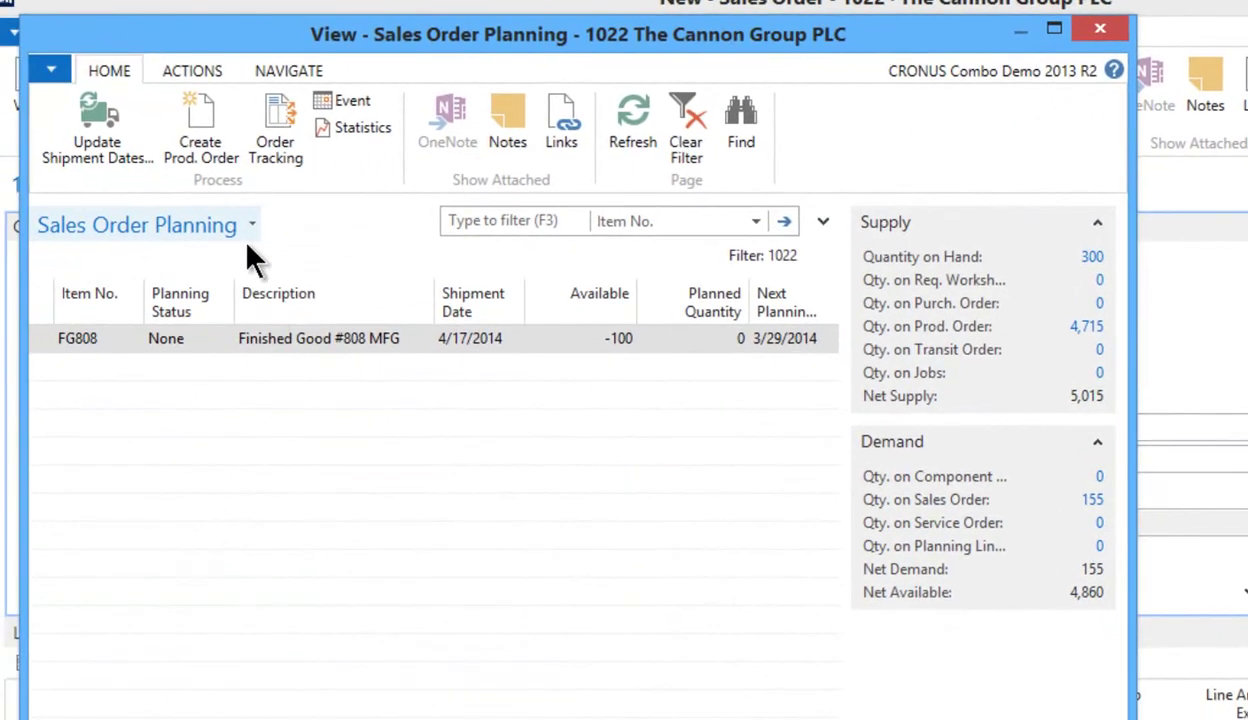
{"action": "left_click", "coordinate": [198, 122]}
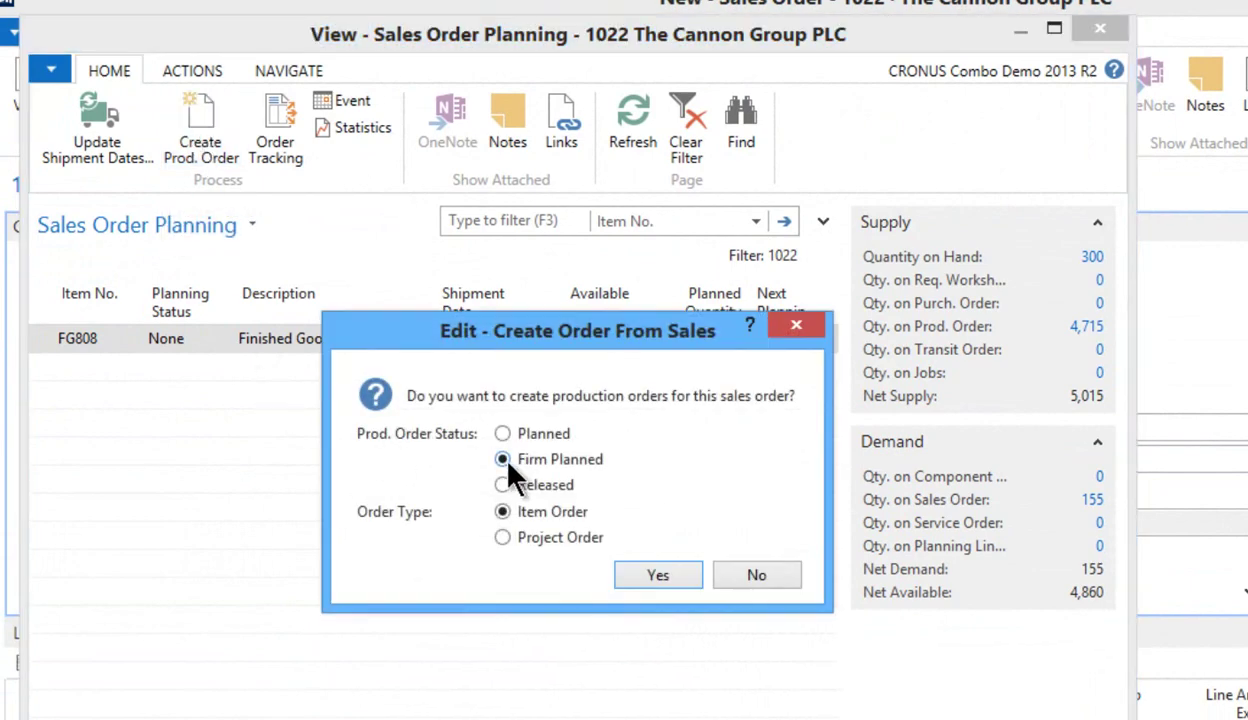
{"action": "left_click", "coordinate": [655, 580]}
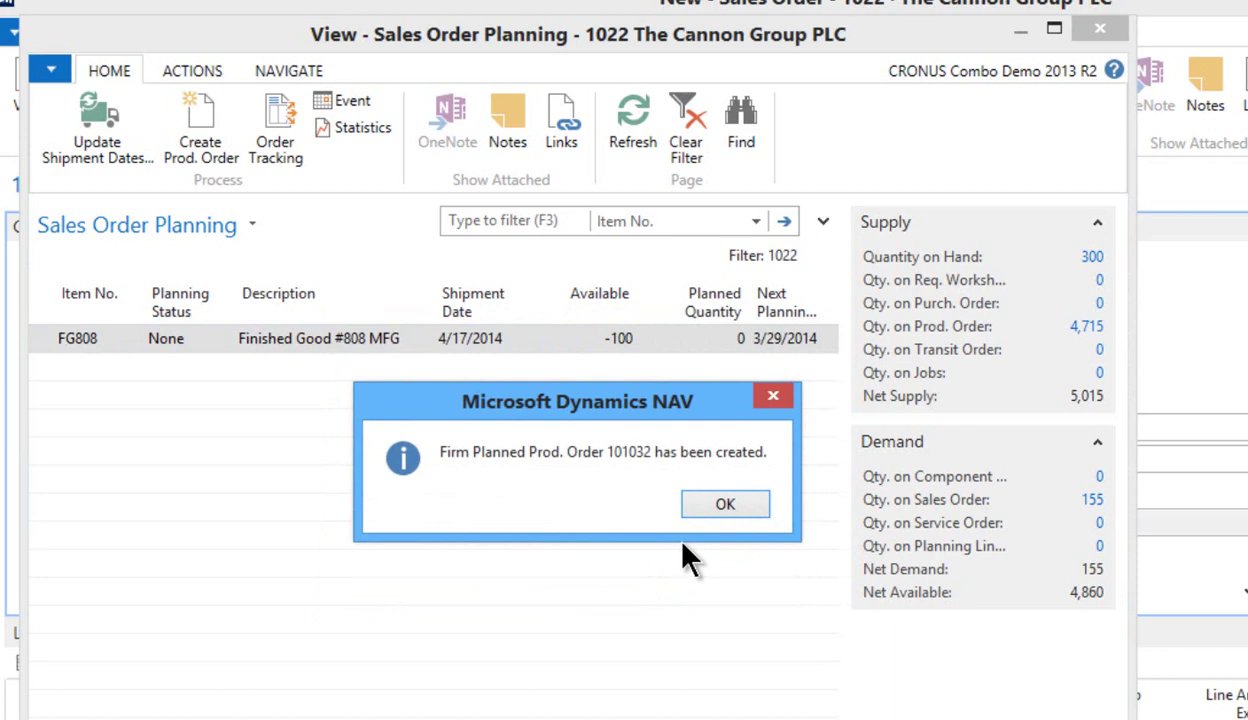
{"action": "left_click", "coordinate": [721, 510]}
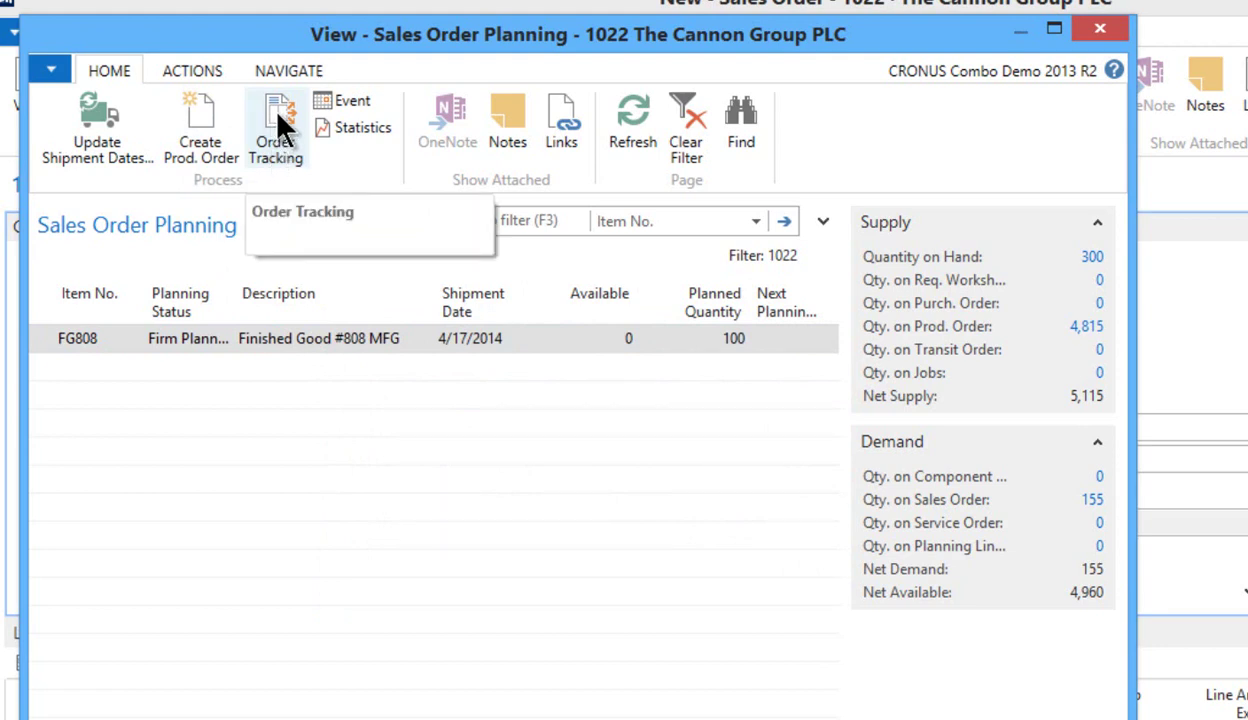
Step: Open the FG808 line's order tracking and show production order 101032 from it
{"action": "left_click", "coordinate": [278, 132]}
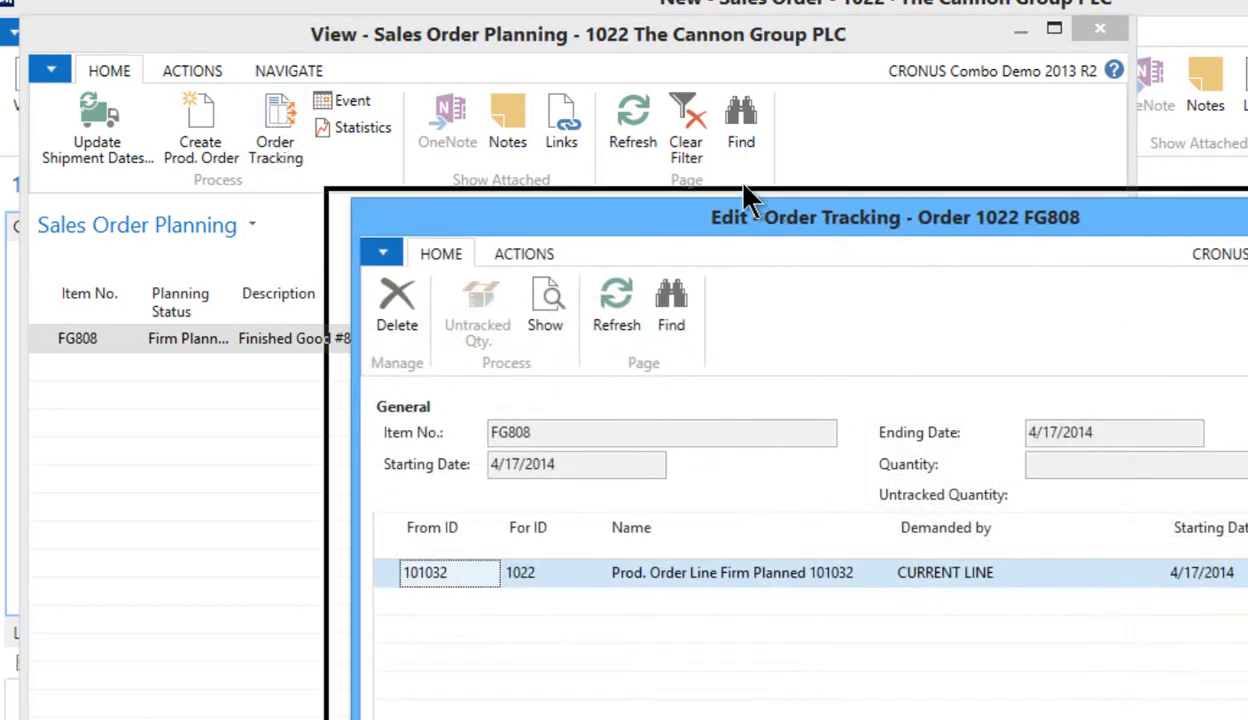
{"action": "left_click_drag", "start_coordinate": [750, 200], "coordinate": [671, 100]}
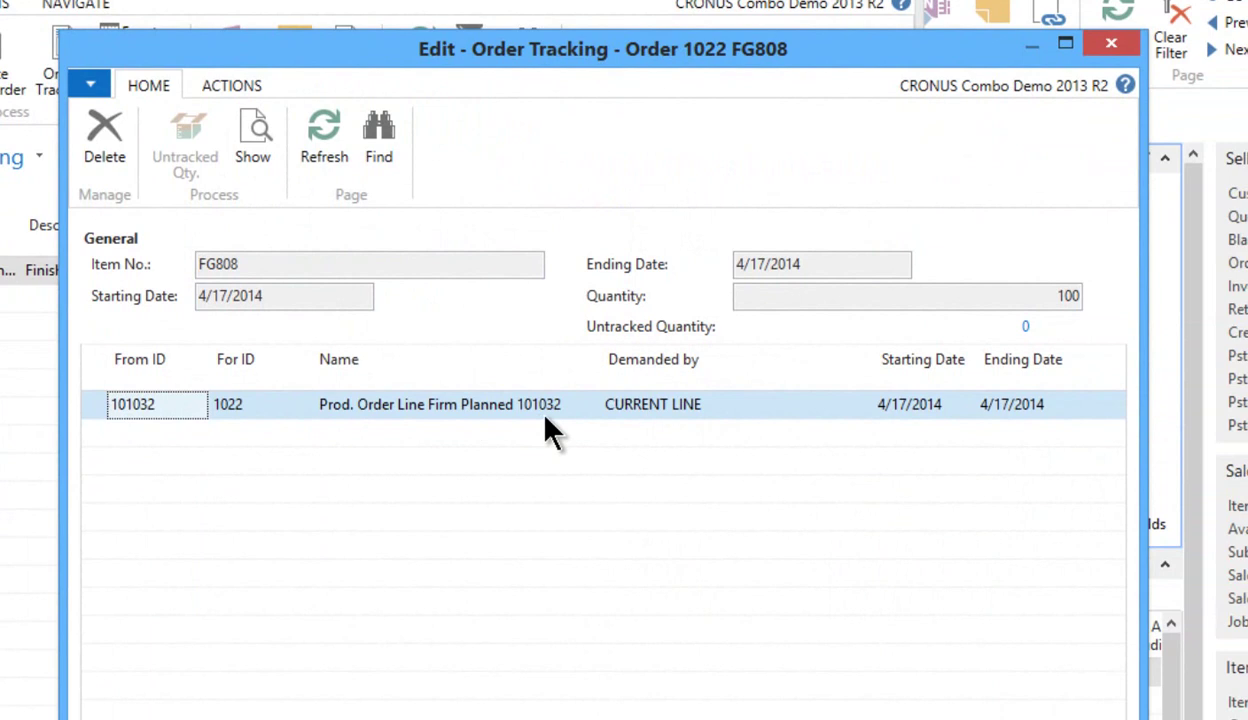
{"action": "left_click", "coordinate": [253, 142]}
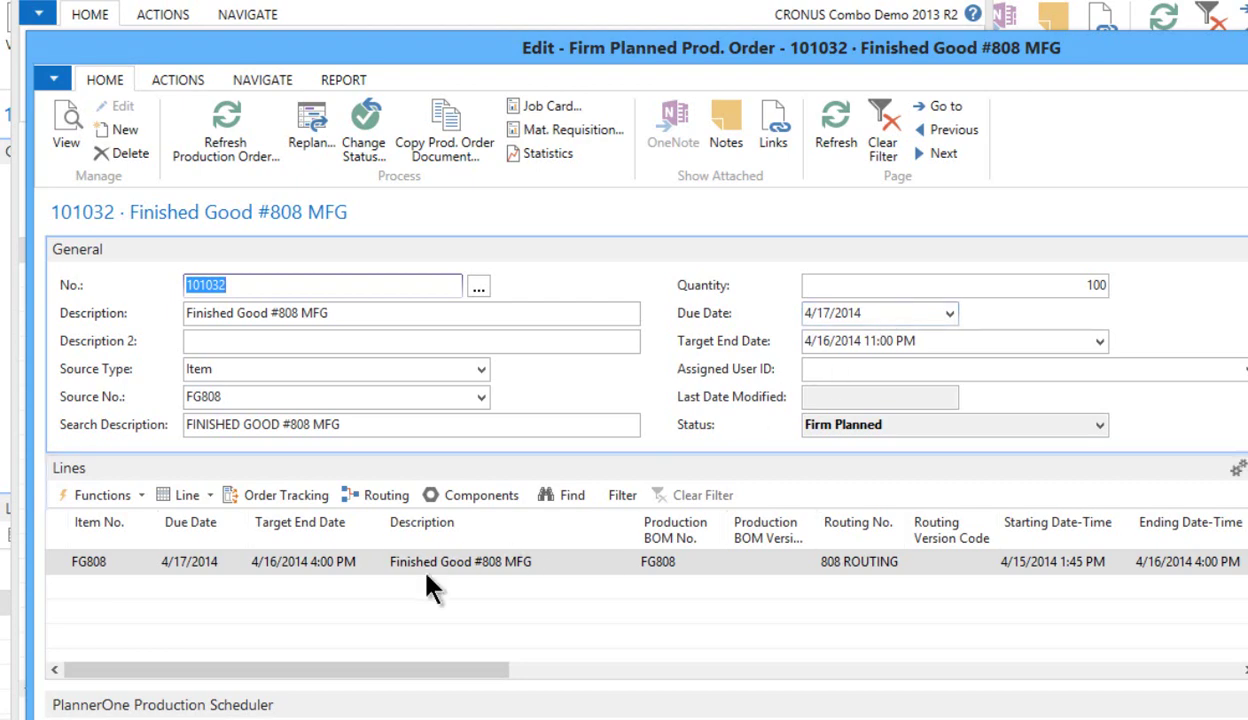
{"action": "left_click", "coordinate": [381, 498]}
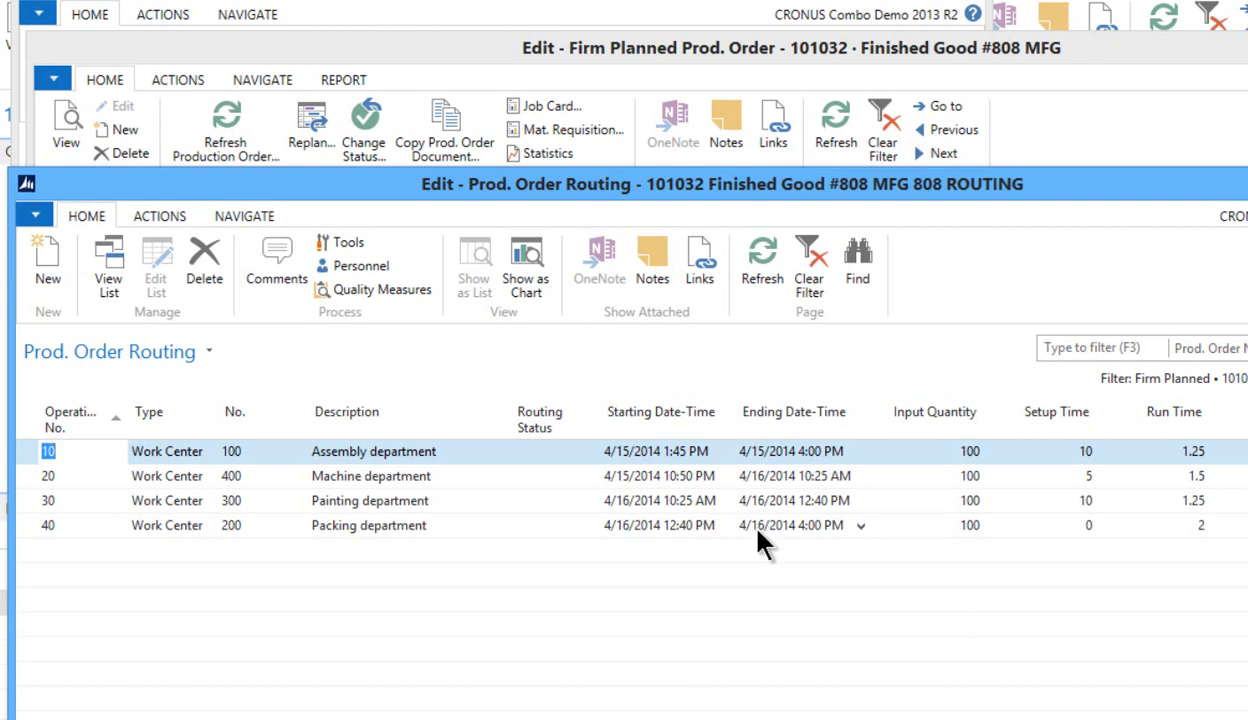
{"action": "key", "text": "Escape"}
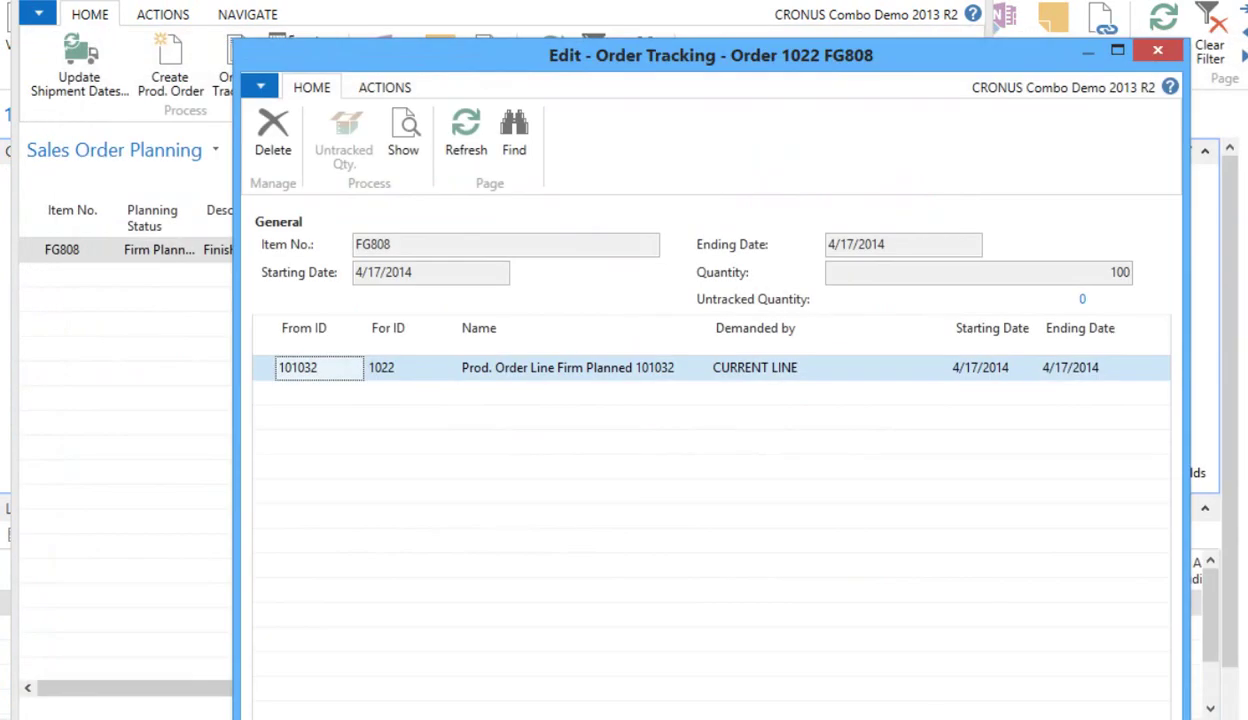
Step: Close the planning windows and recheck the FG808 line's tracking to production order 101032
{"action": "key", "text": "Escape"}
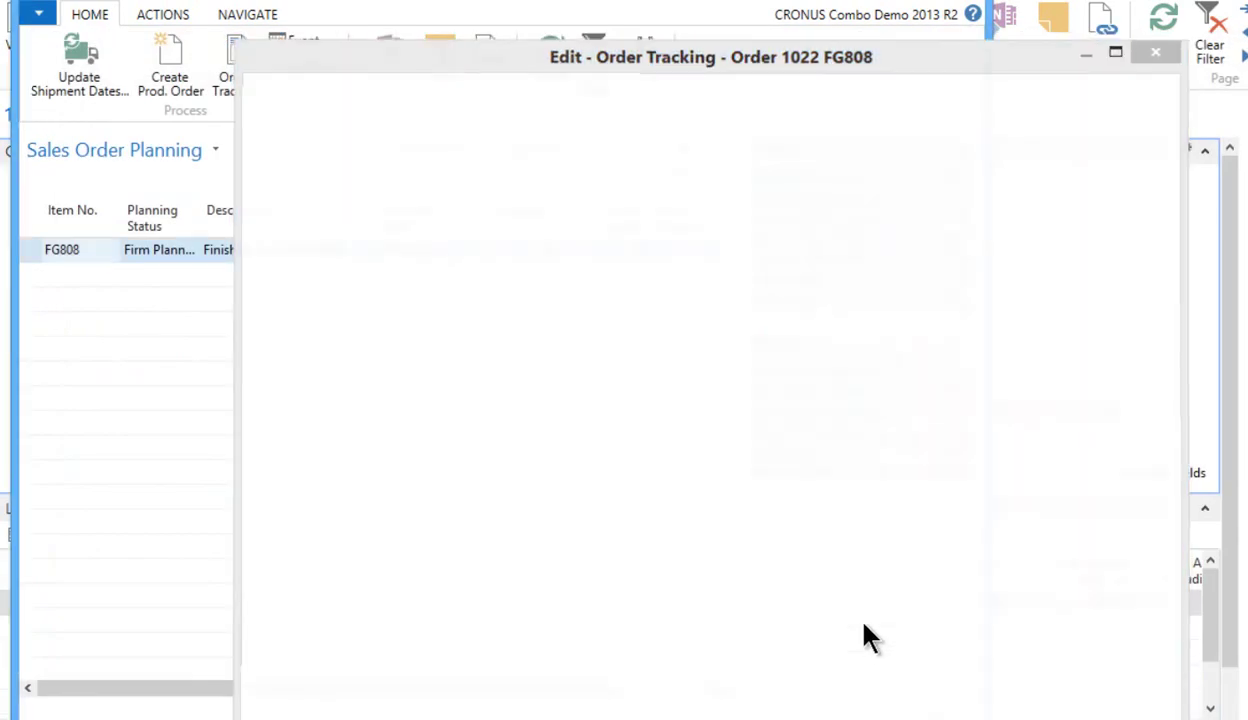
{"action": "key", "text": "Escape"}
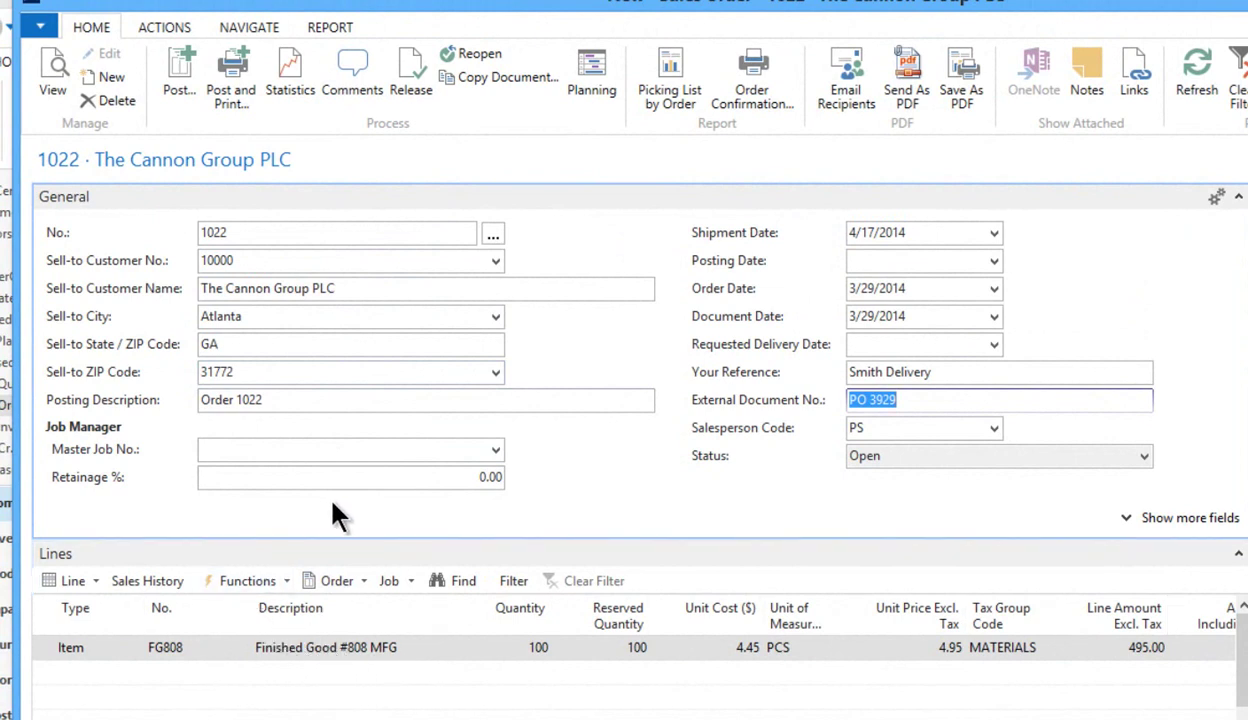
{"action": "left_click", "coordinate": [233, 586]}
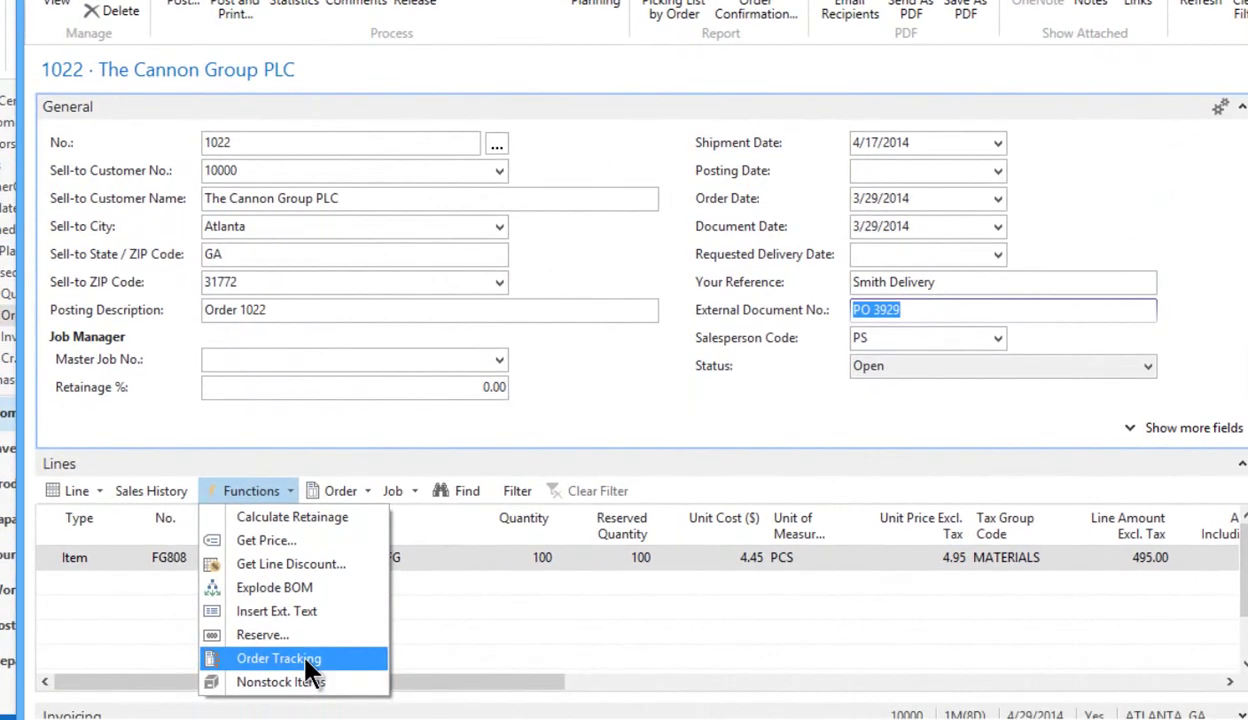
{"action": "left_click", "coordinate": [308, 664]}
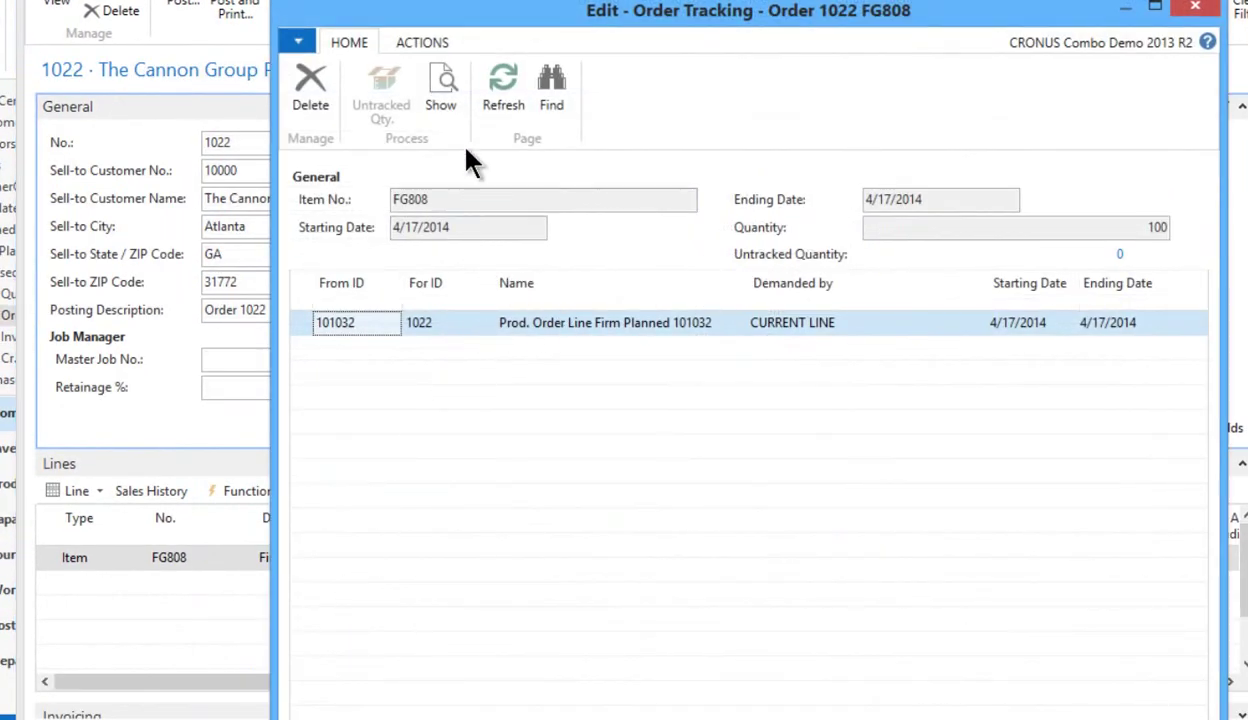
{"action": "left_click", "coordinate": [442, 84]}
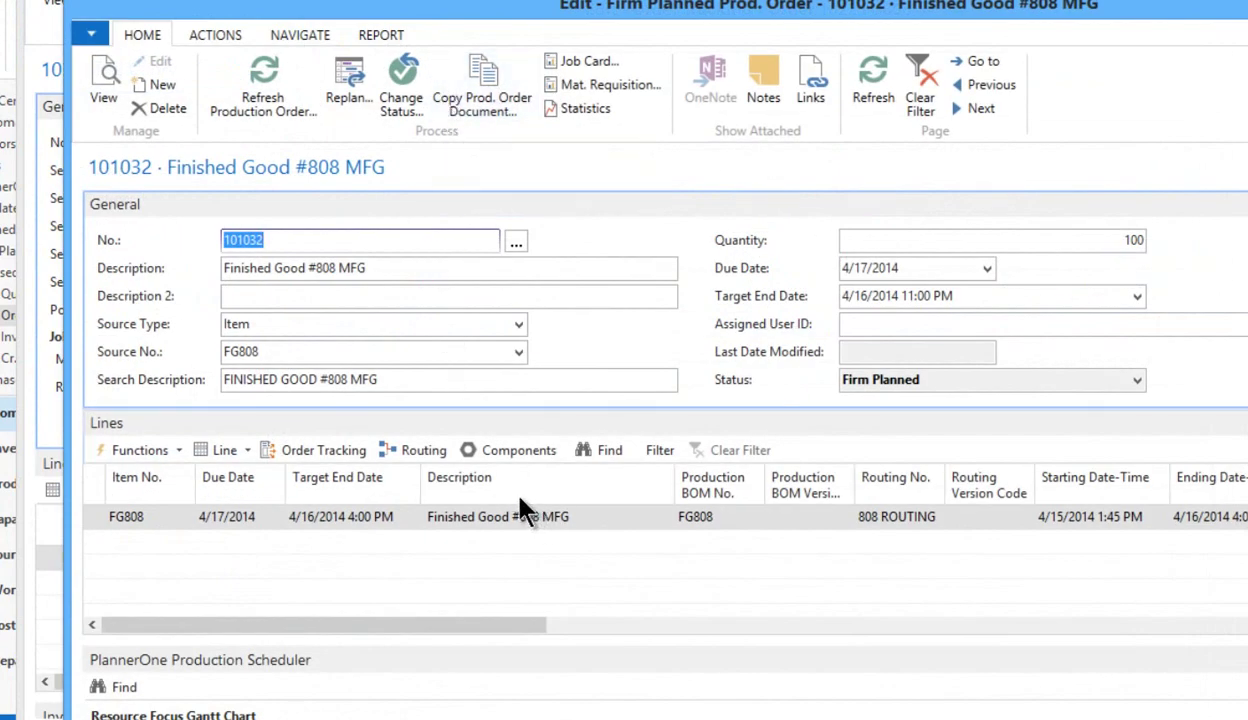
{"action": "key", "text": "Escape"}
{"action": "key", "text": "Escape"}
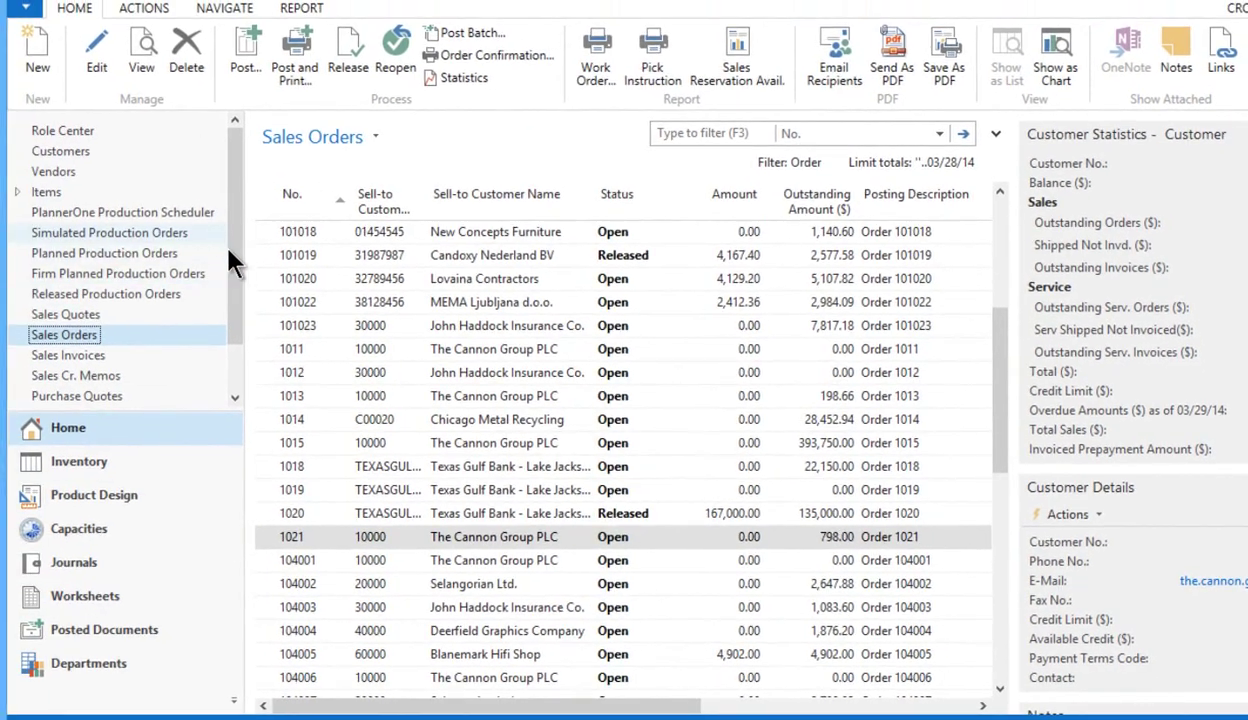
Step: Open production order 101032 from Firm Planned Production Orders and view its line's order tracking
{"action": "left_click", "coordinate": [62, 272]}
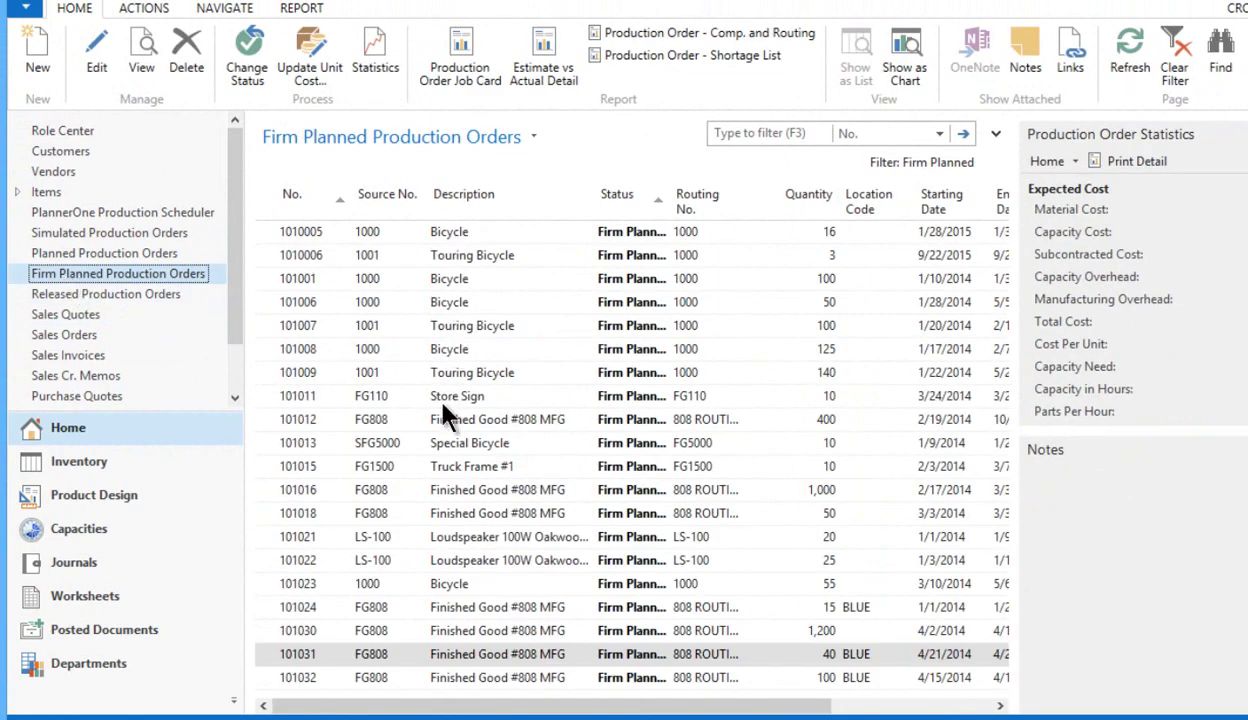
{"action": "left_click", "coordinate": [479, 675]}
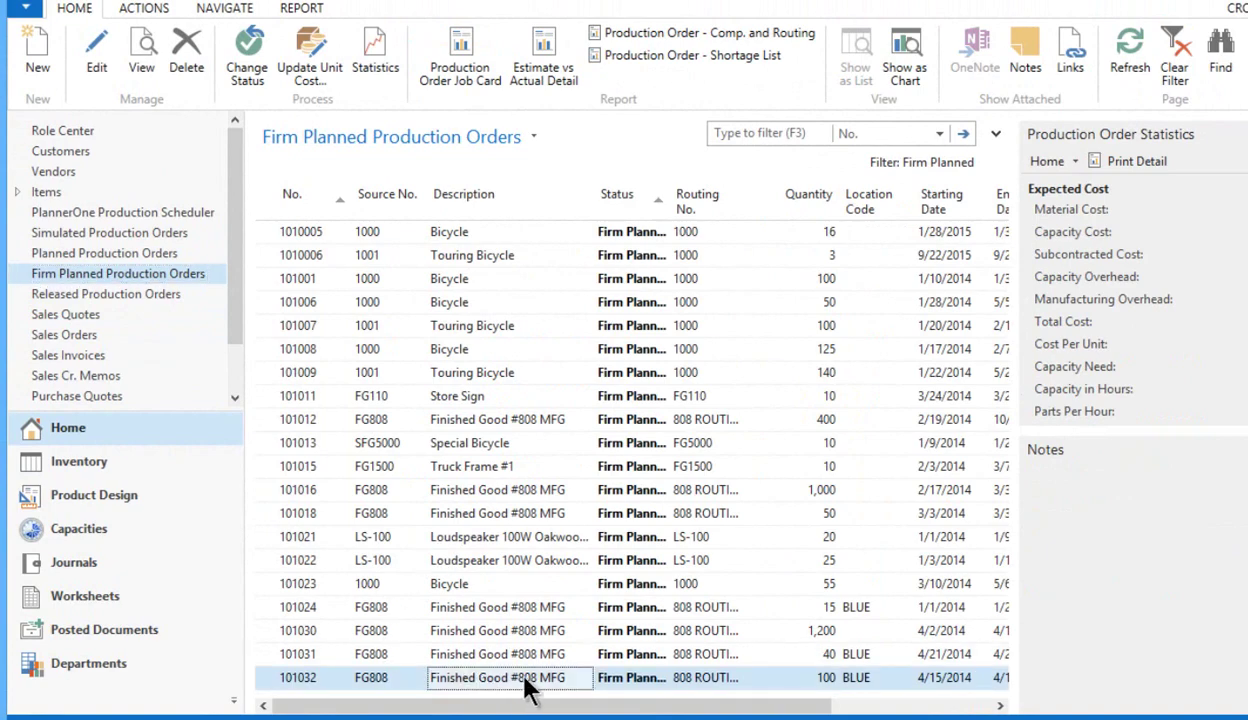
{"action": "double_click", "coordinate": [447, 680]}
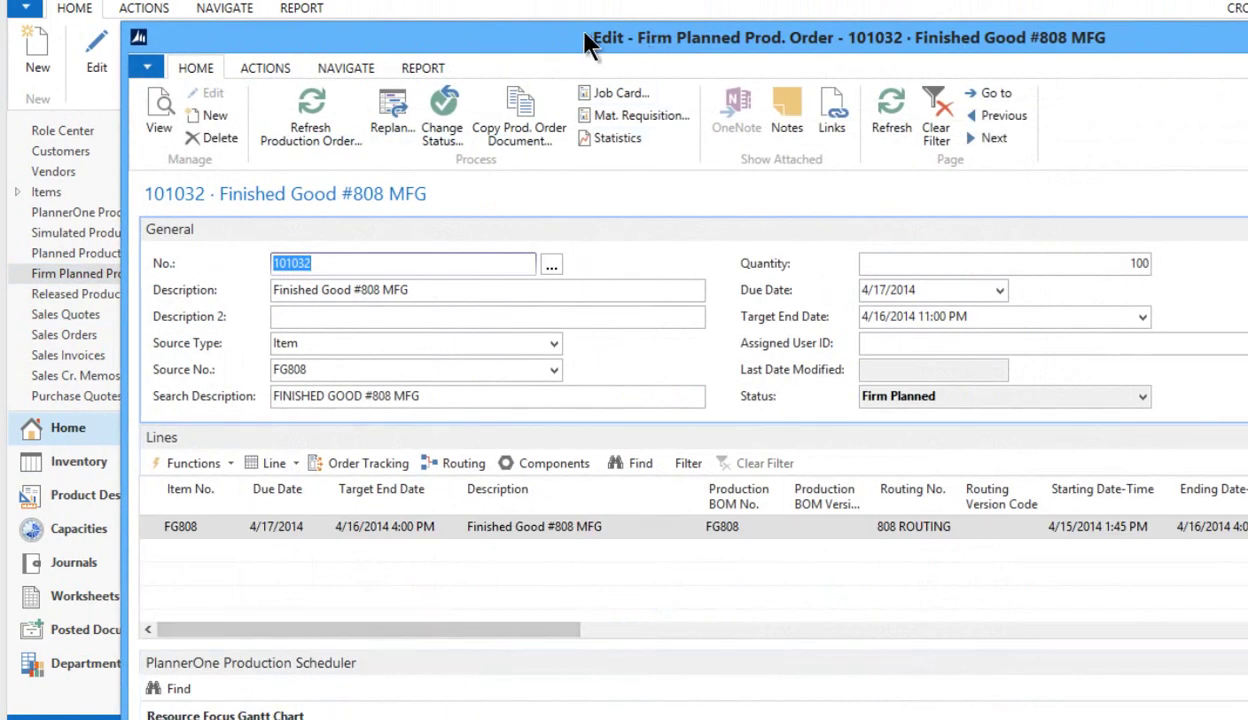
{"action": "left_click_drag", "start_coordinate": [553, 47], "coordinate": [544, 5]}
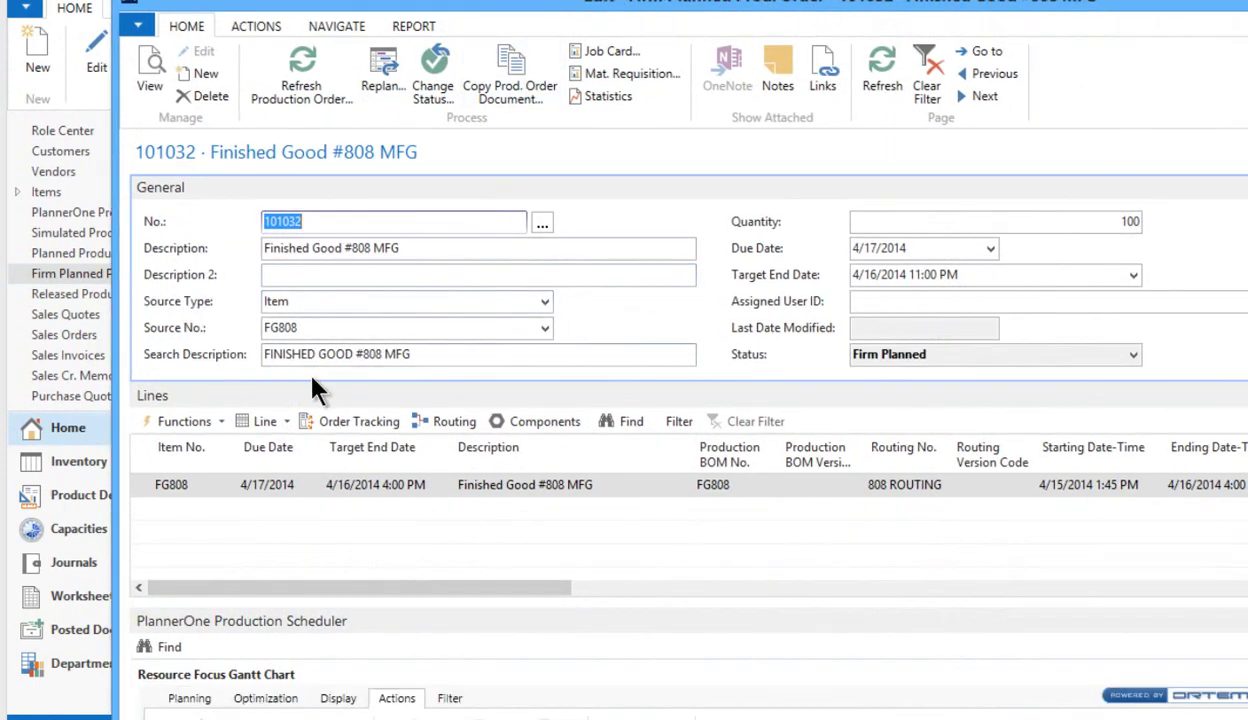
{"action": "left_click", "coordinate": [344, 427]}
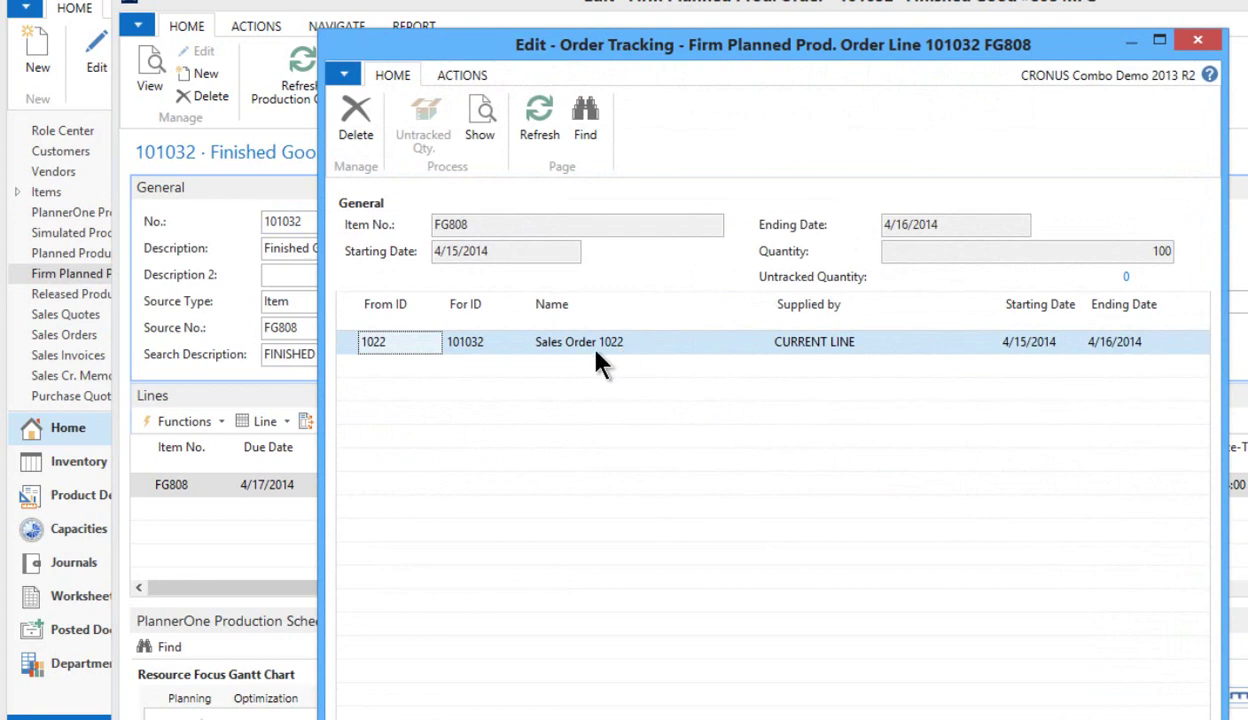
Step: Show Sales Order 1022 from the production order's tracking entry
{"action": "left_click", "coordinate": [479, 117]}
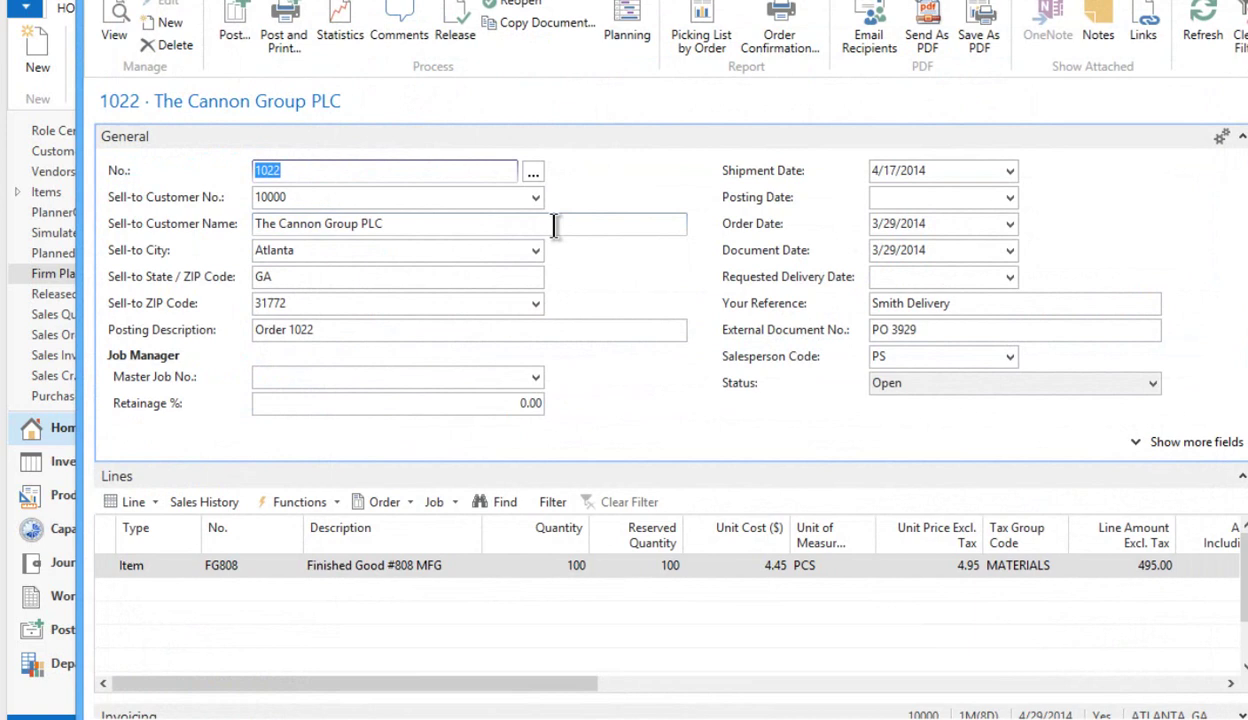